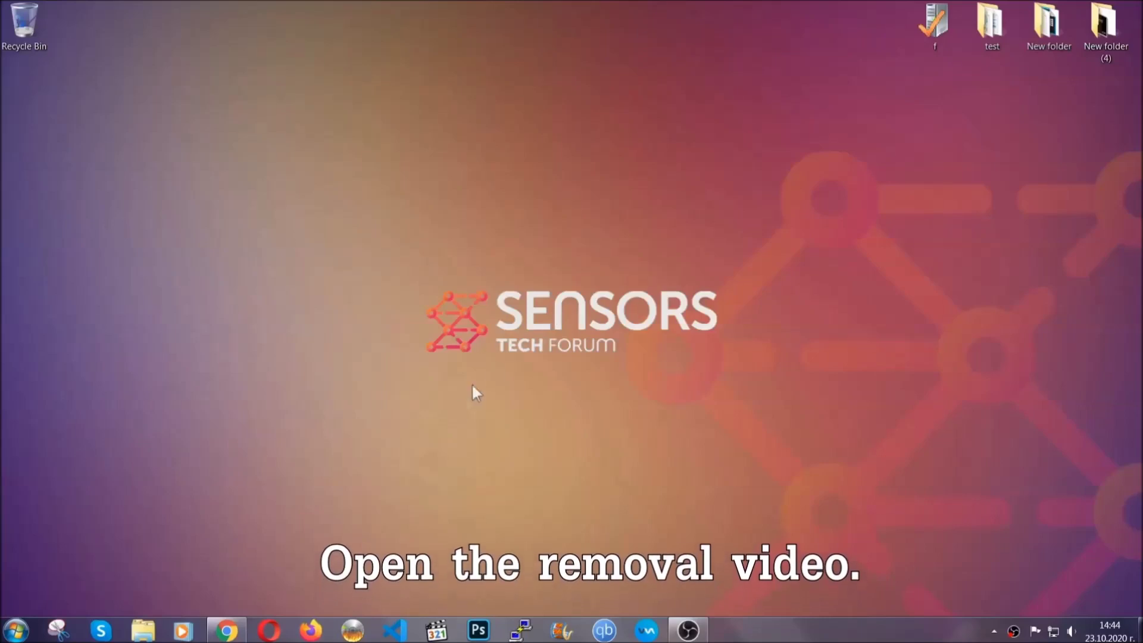
# Step: Follow the YouTube video's description link to download SpyHunter-Installer.exe and run it
pyautogui.click(226, 631)
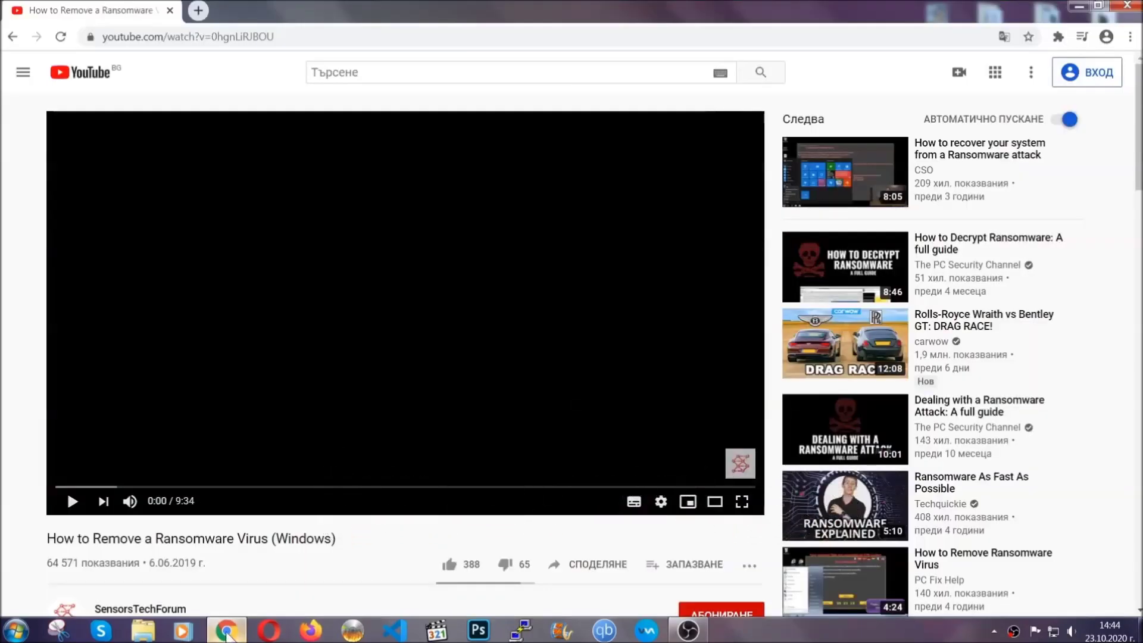
pyautogui.scroll(-4, 208, 483)
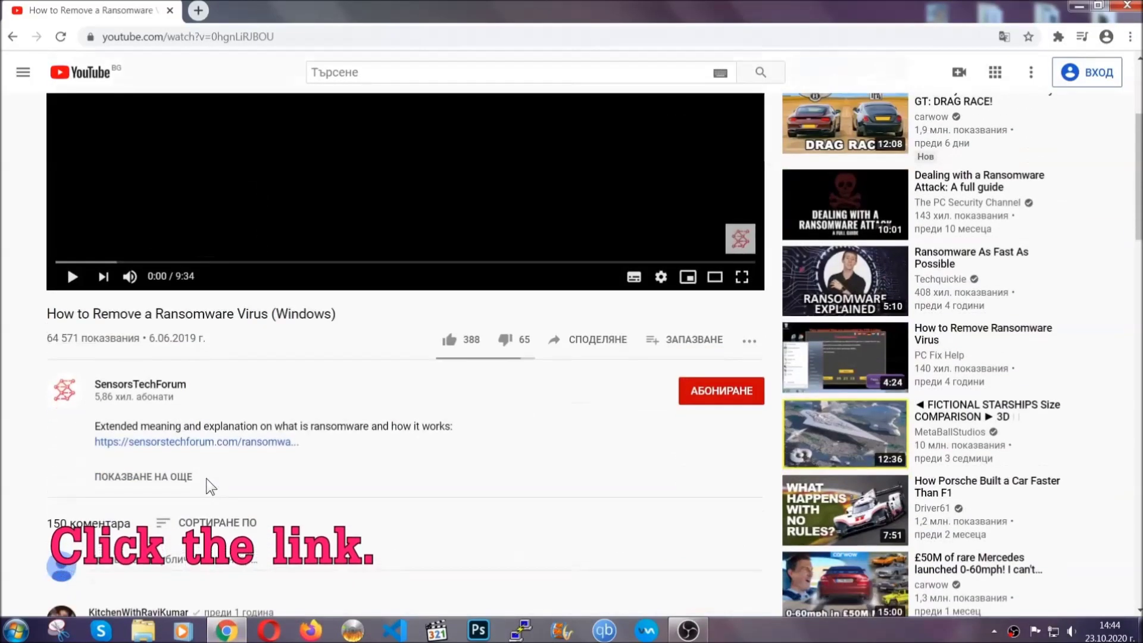
pyautogui.click(227, 444)
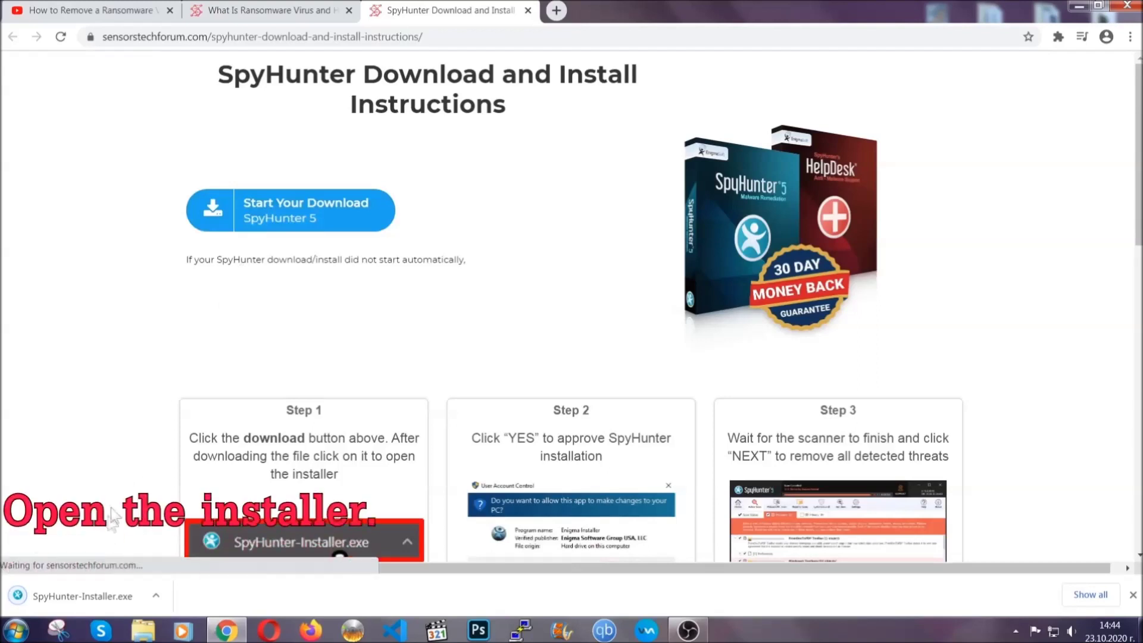
pyautogui.click(81, 594)
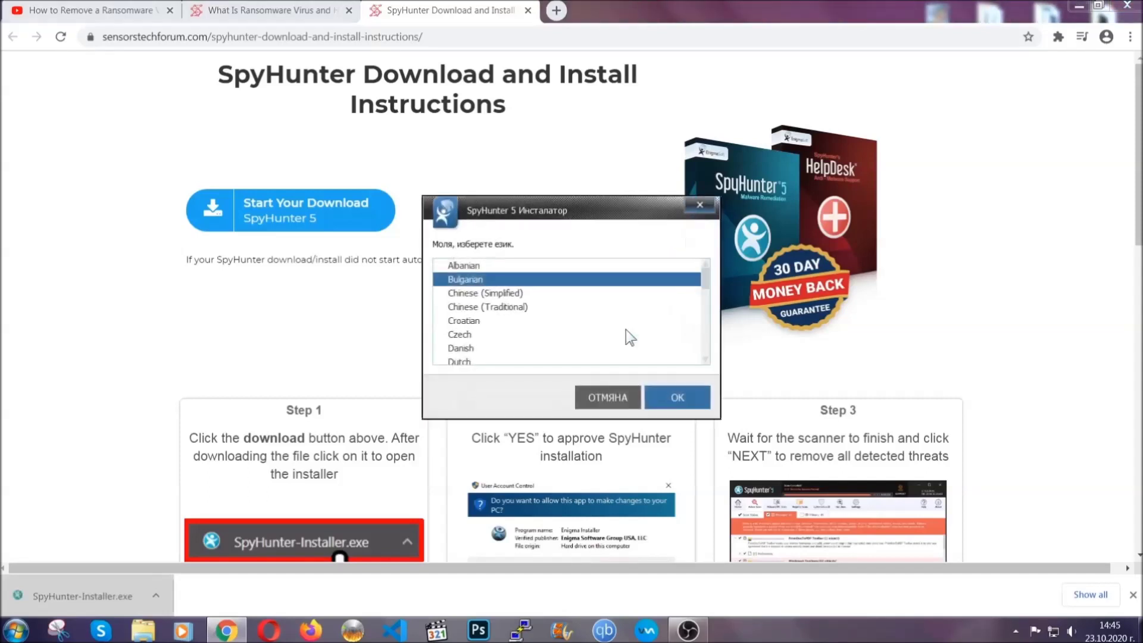
# Step: Install SpyHunter 5 in English, accepting the EULA, and finish setup so it starts scanning
pyautogui.scroll(-2, 601, 335)
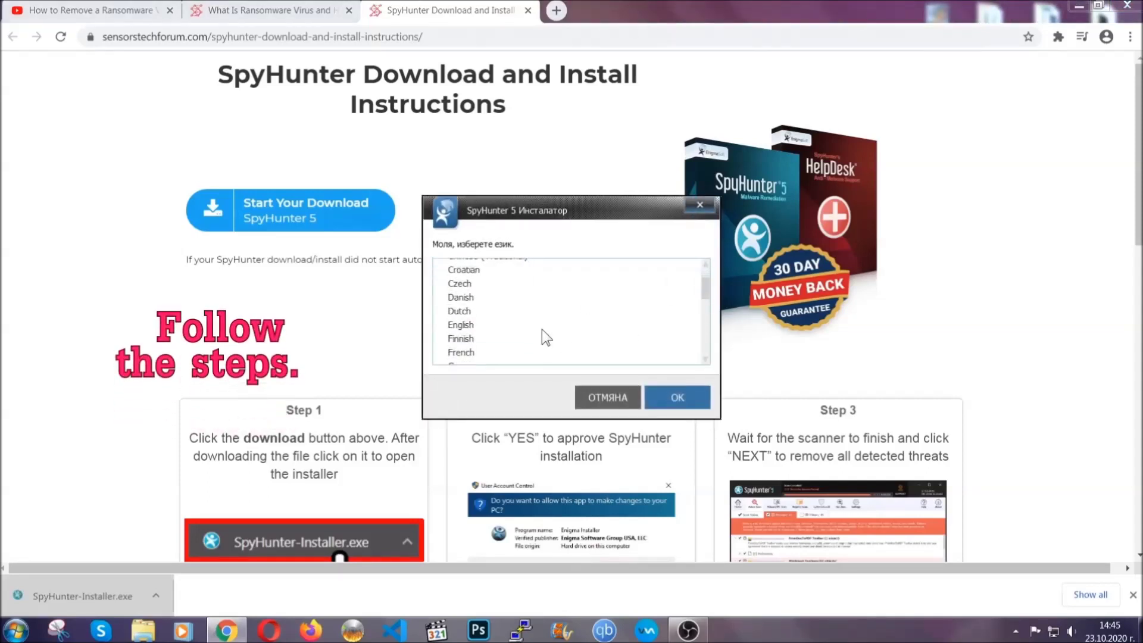
pyautogui.click(540, 325)
pyautogui.click(664, 397)
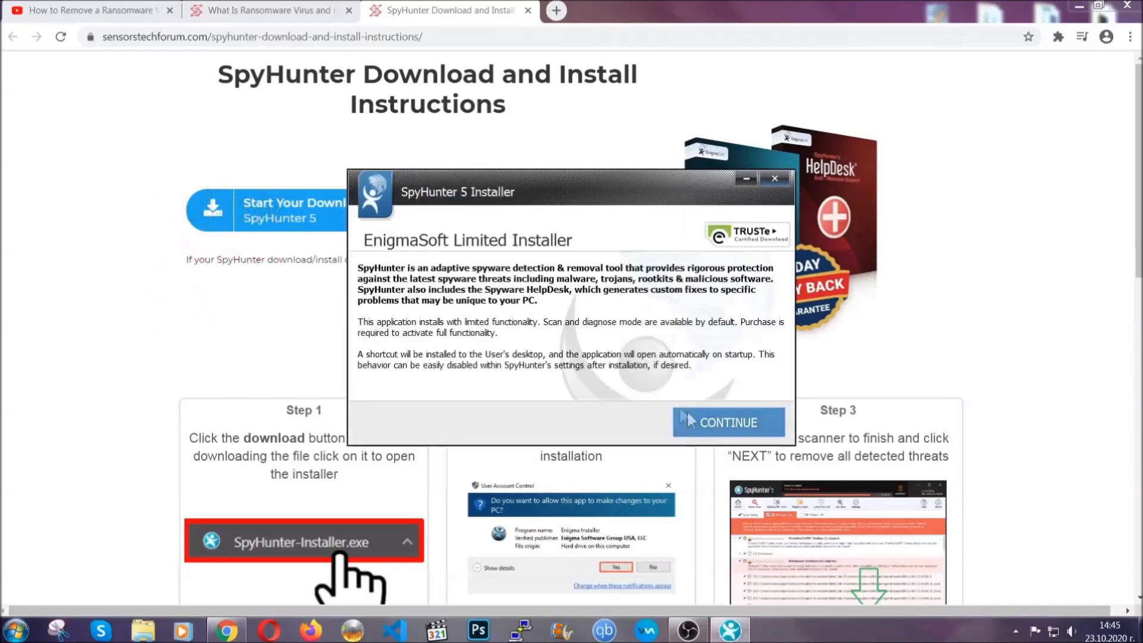
pyautogui.click(689, 420)
pyautogui.click(655, 386)
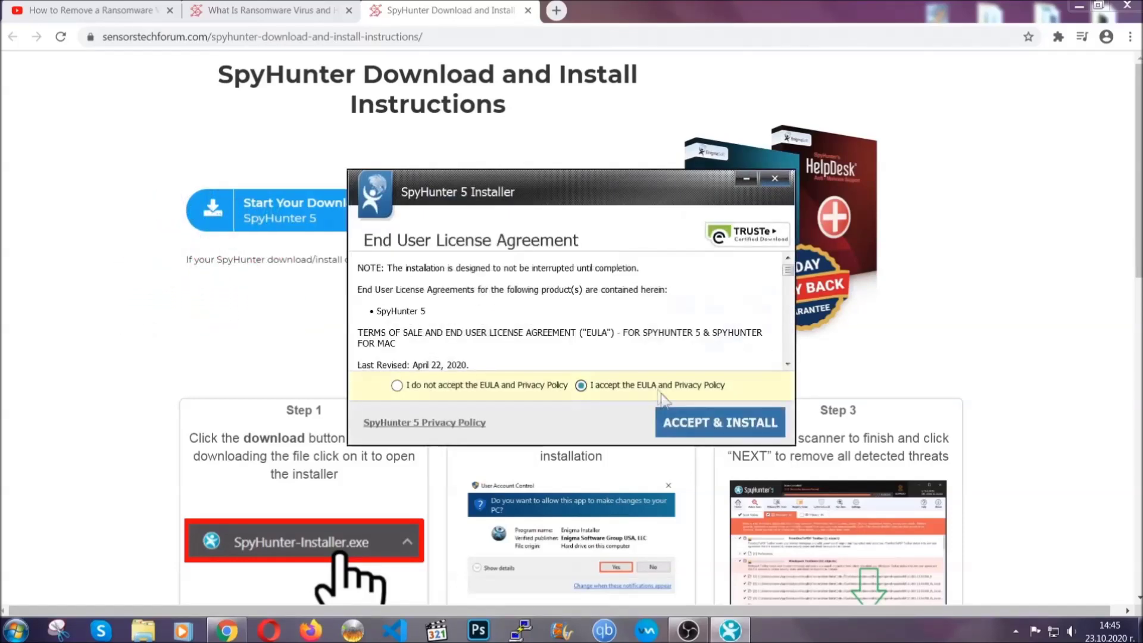
pyautogui.click(683, 421)
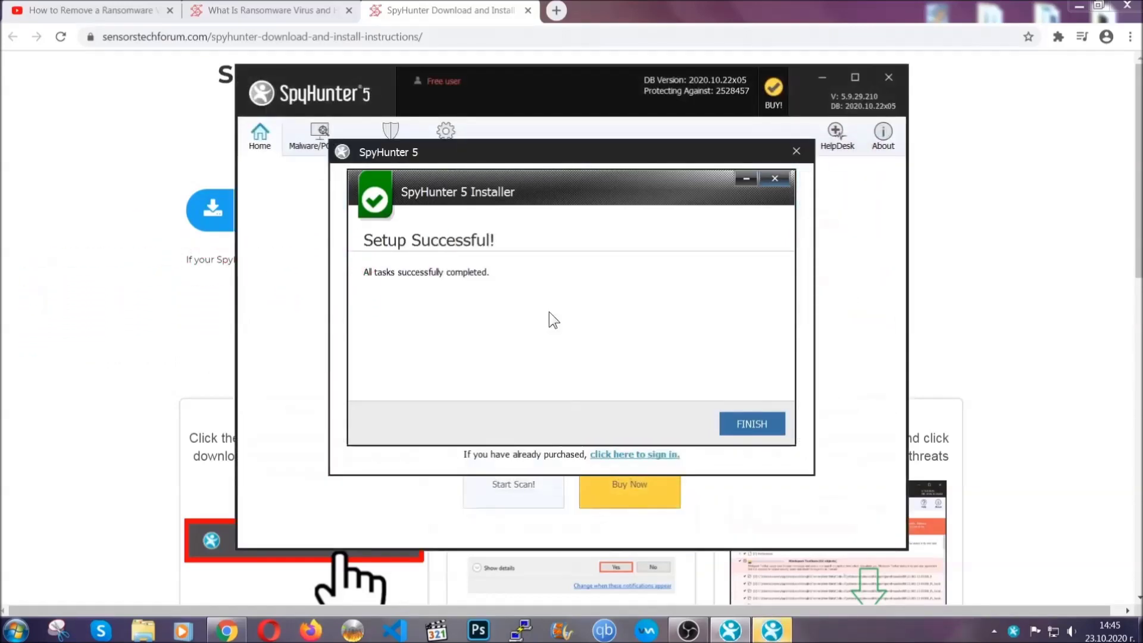
pyautogui.click(731, 426)
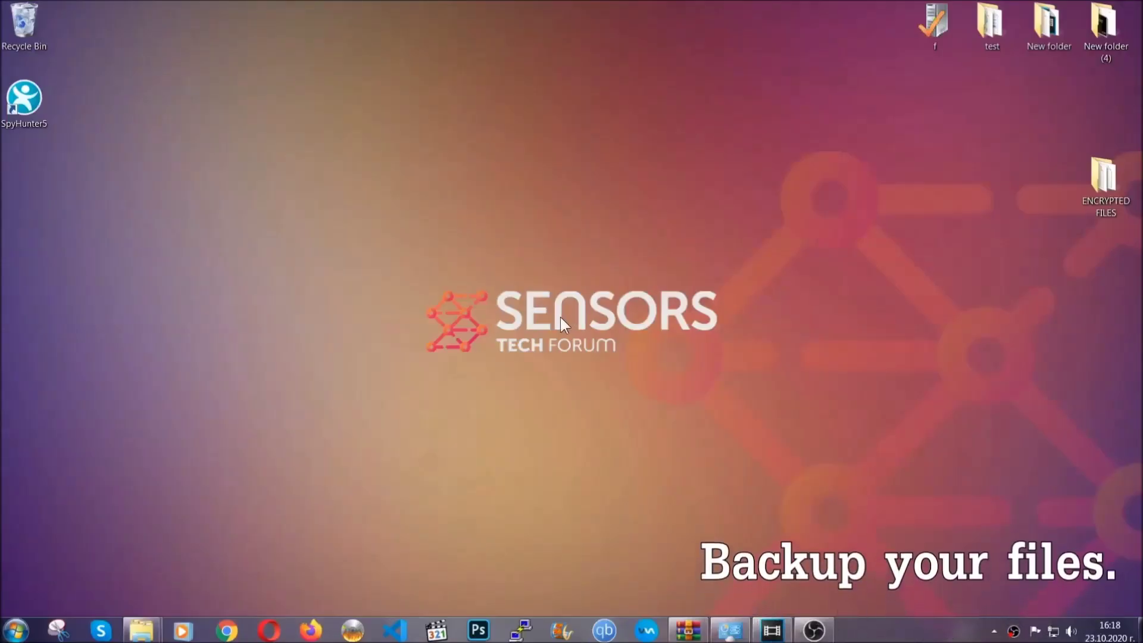
# Step: Select and copy the six .efji files in the ENCRYPTED FILES folder
pyautogui.doubleClick(1097, 183)
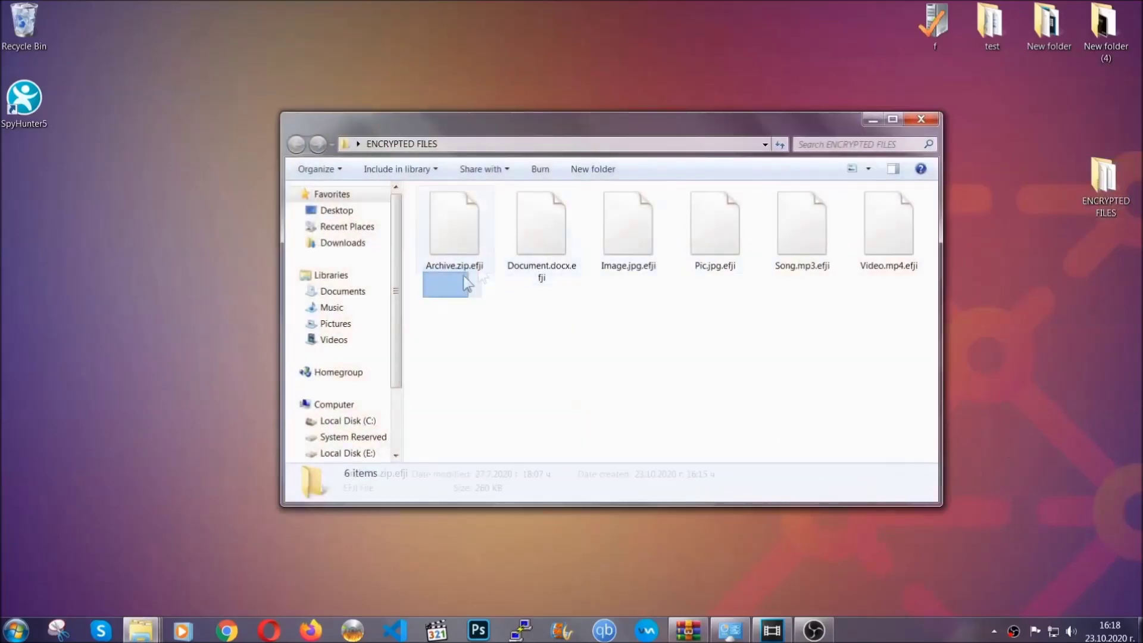
pyautogui.moveTo(467, 284); pyautogui.dragTo(894, 212)
pyautogui.rightClick(894, 212)
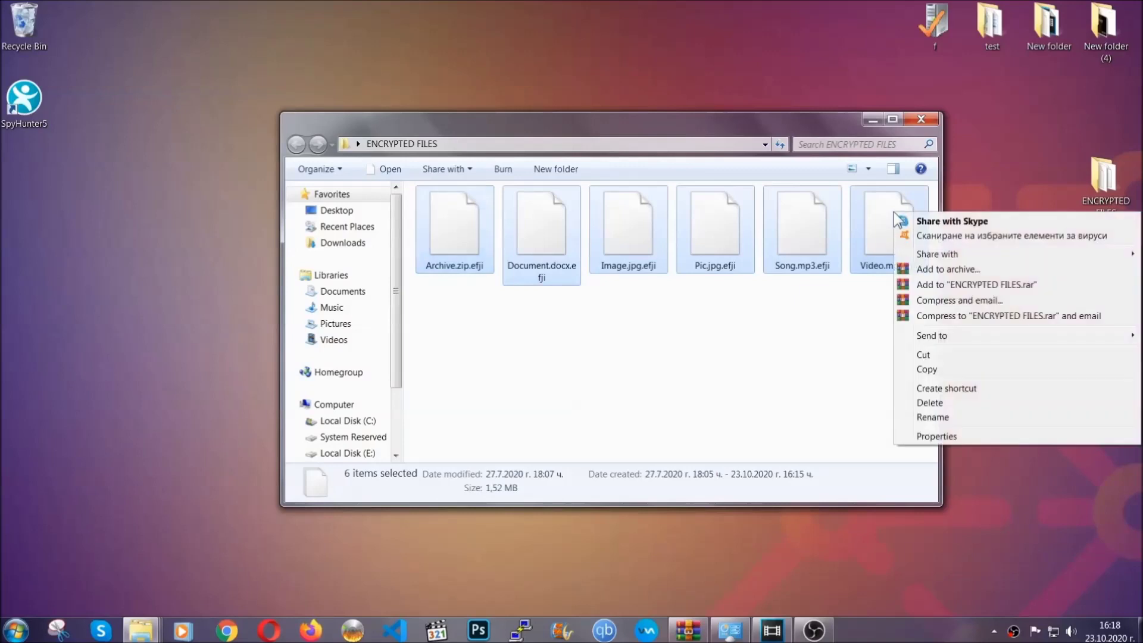
pyautogui.click(924, 370)
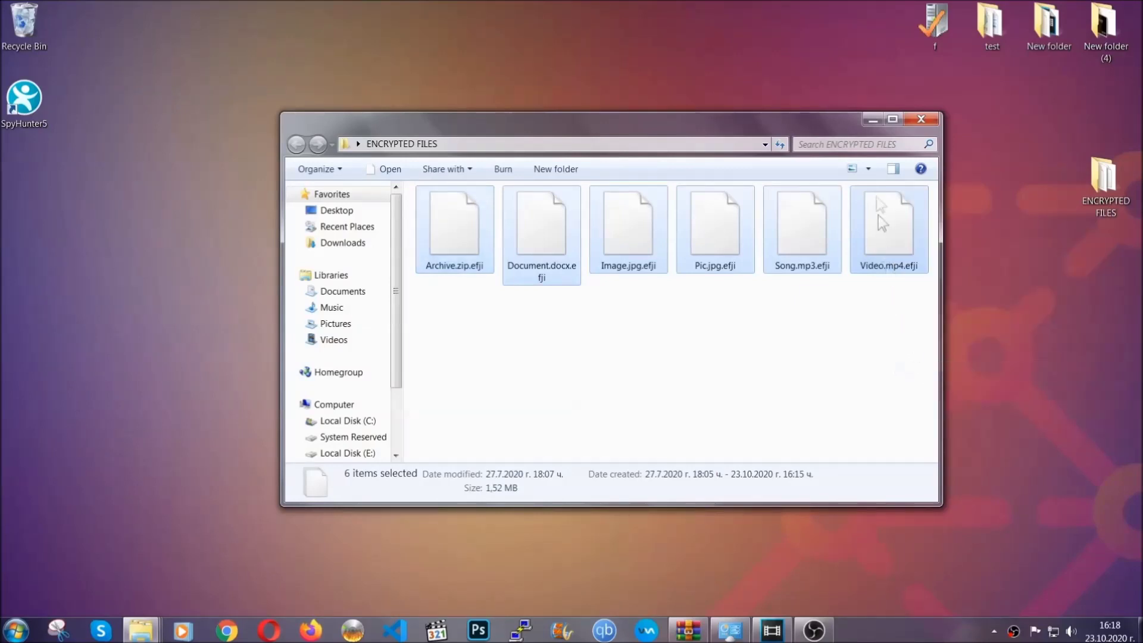
pyautogui.click(876, 119)
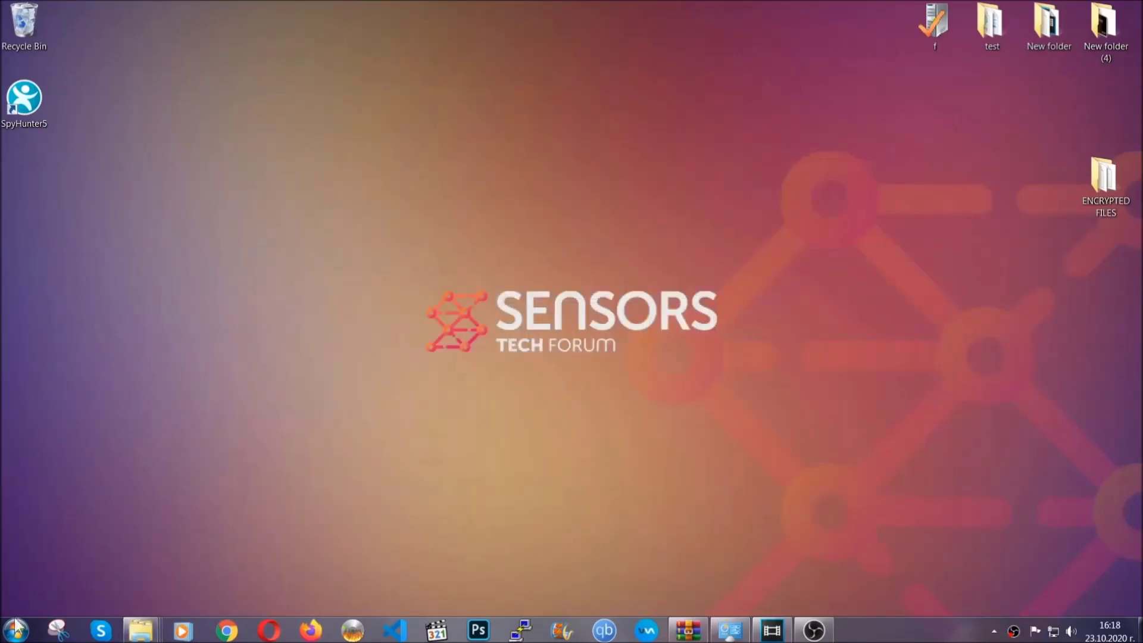
# Step: Paste the six copied files onto FLASH DRIVE (H:) and close the window
pyautogui.click(16, 629)
pyautogui.click(218, 451)
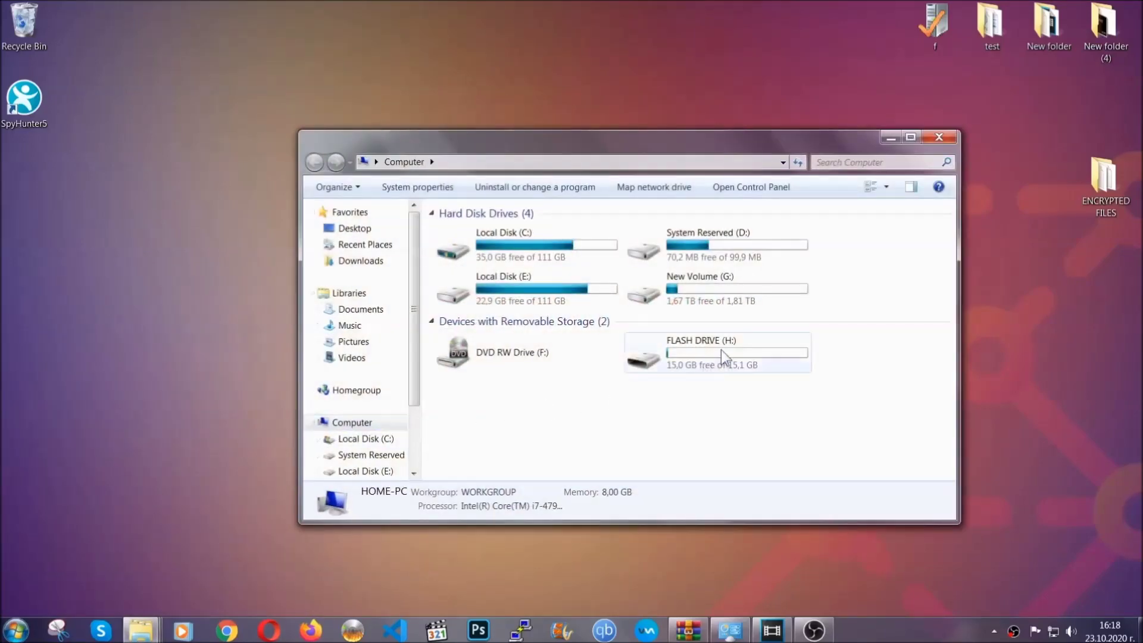
pyautogui.doubleClick(720, 349)
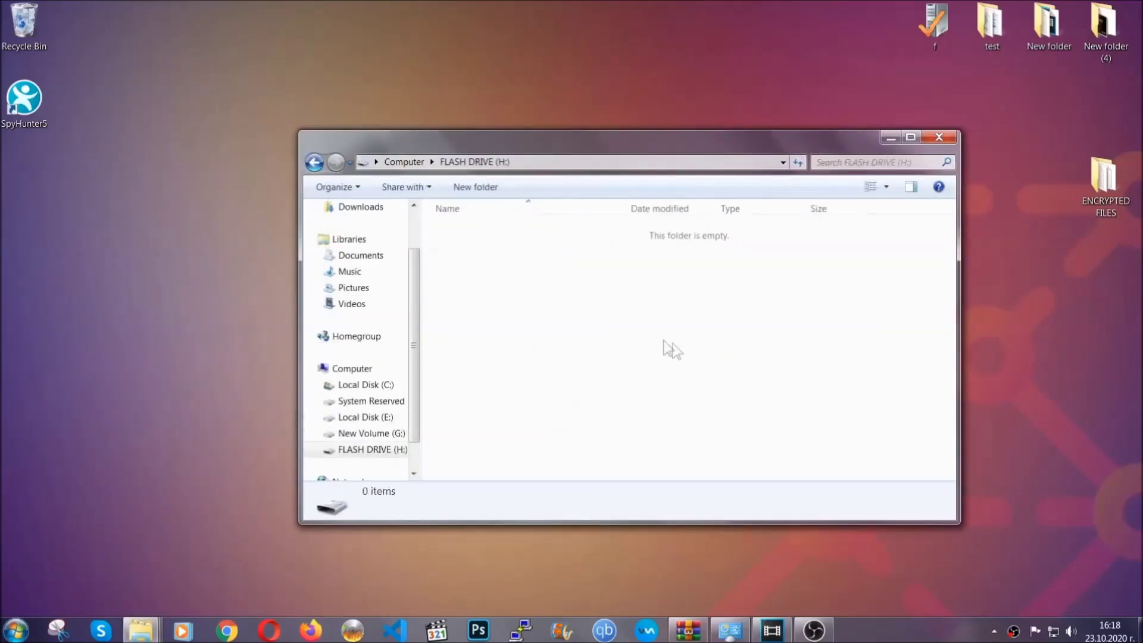
pyautogui.rightClick(493, 265)
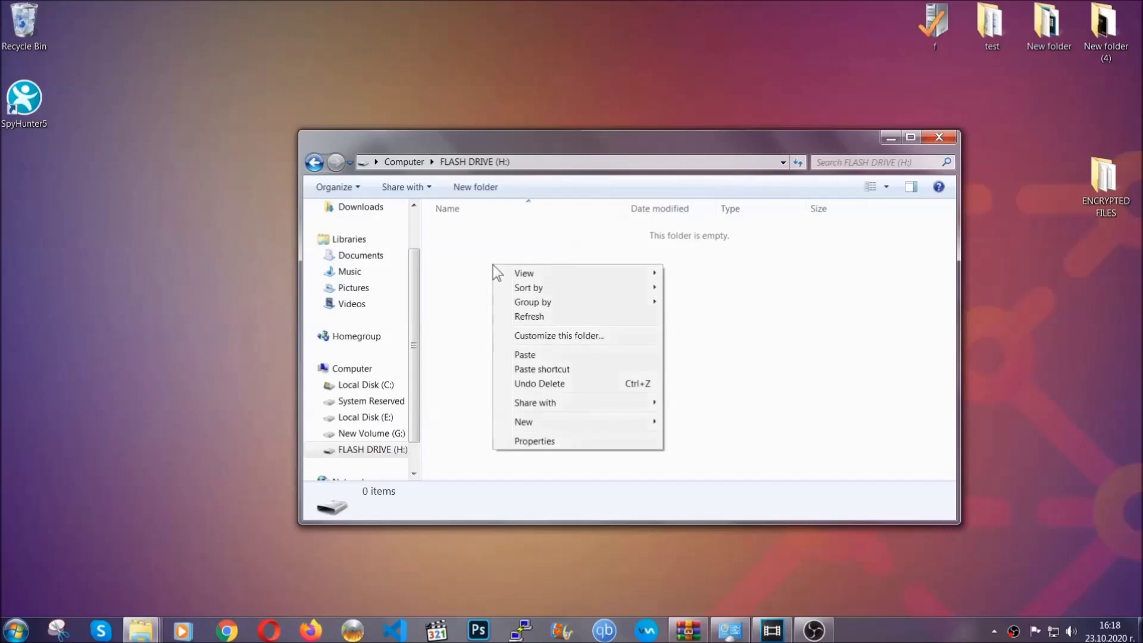
pyautogui.click(520, 355)
pyautogui.click(520, 356)
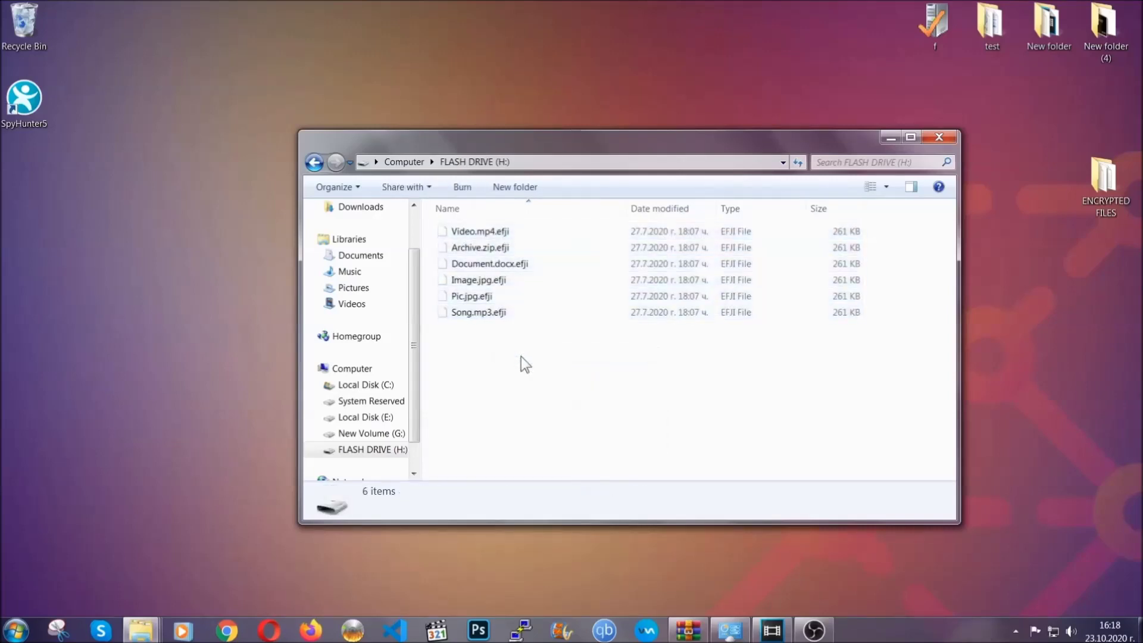
pyautogui.click(940, 138)
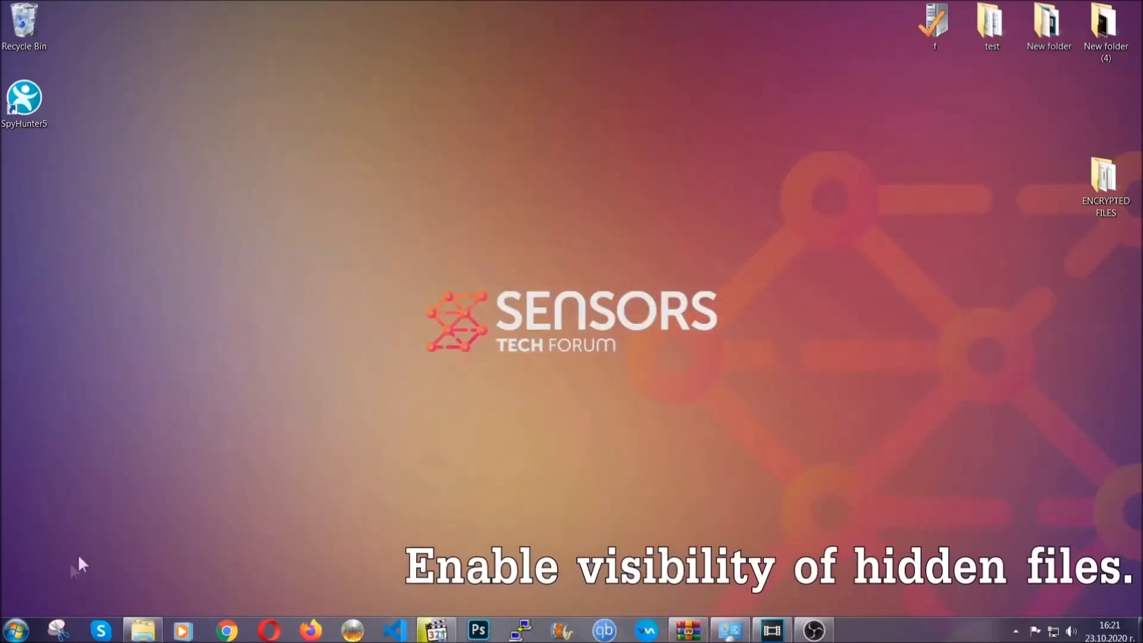
# Step: Find 'show hidden files and folders' in Start search and enable showing hidden files, folders, and drives
pyautogui.click(15, 629)
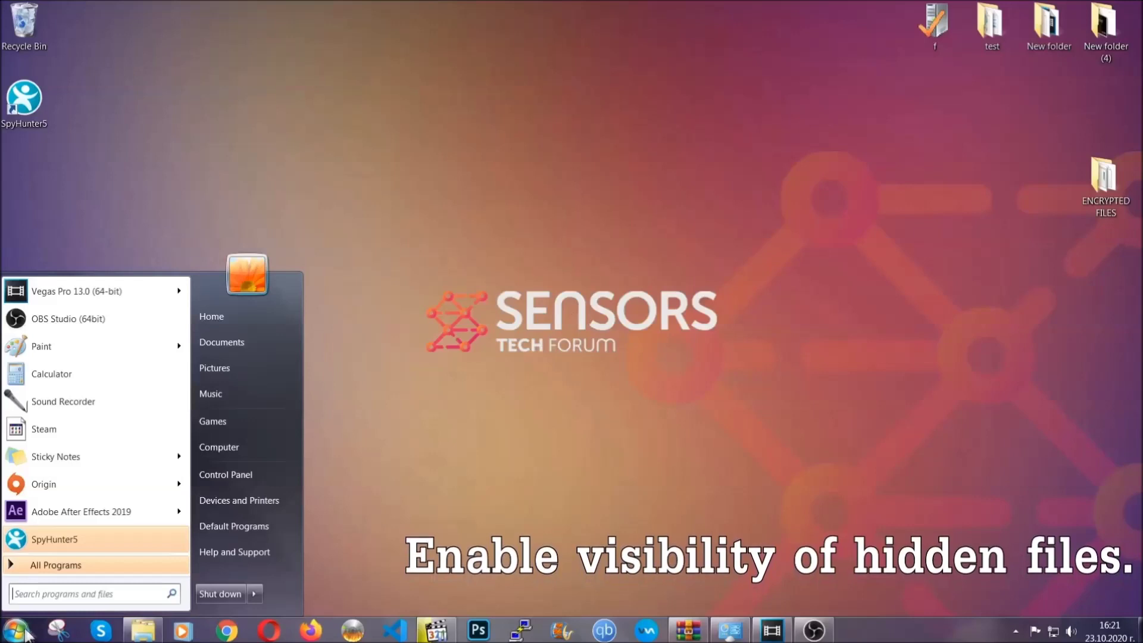
pyautogui.click(49, 590)
pyautogui.write('showh')
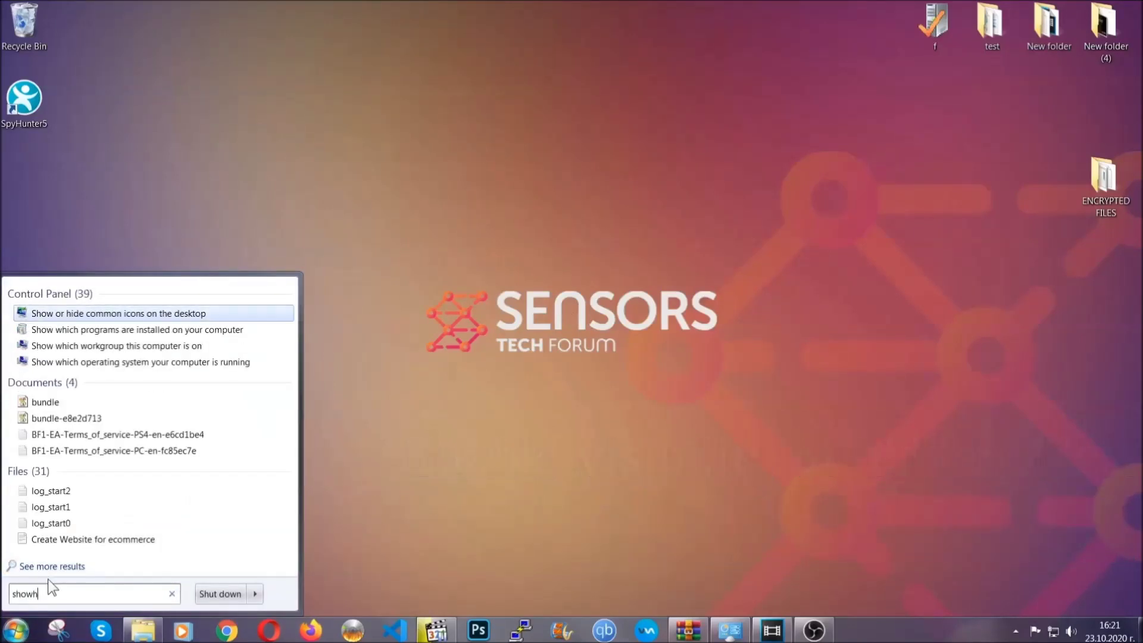
pyautogui.press('BackSpace')
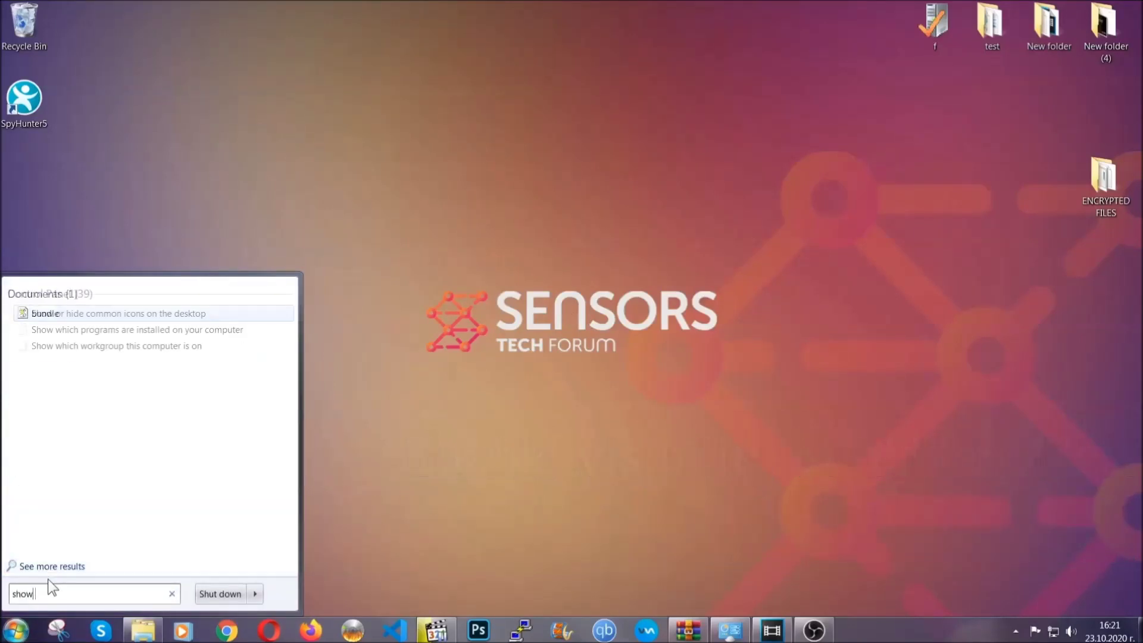
pyautogui.write('hidden files and folders')
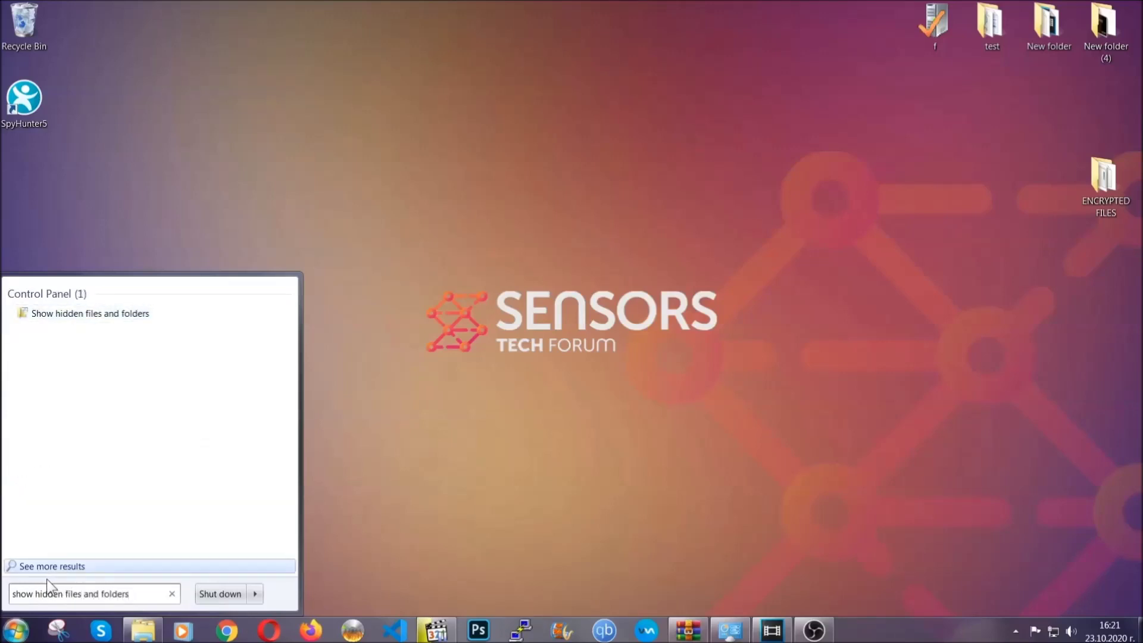
pyautogui.click(135, 316)
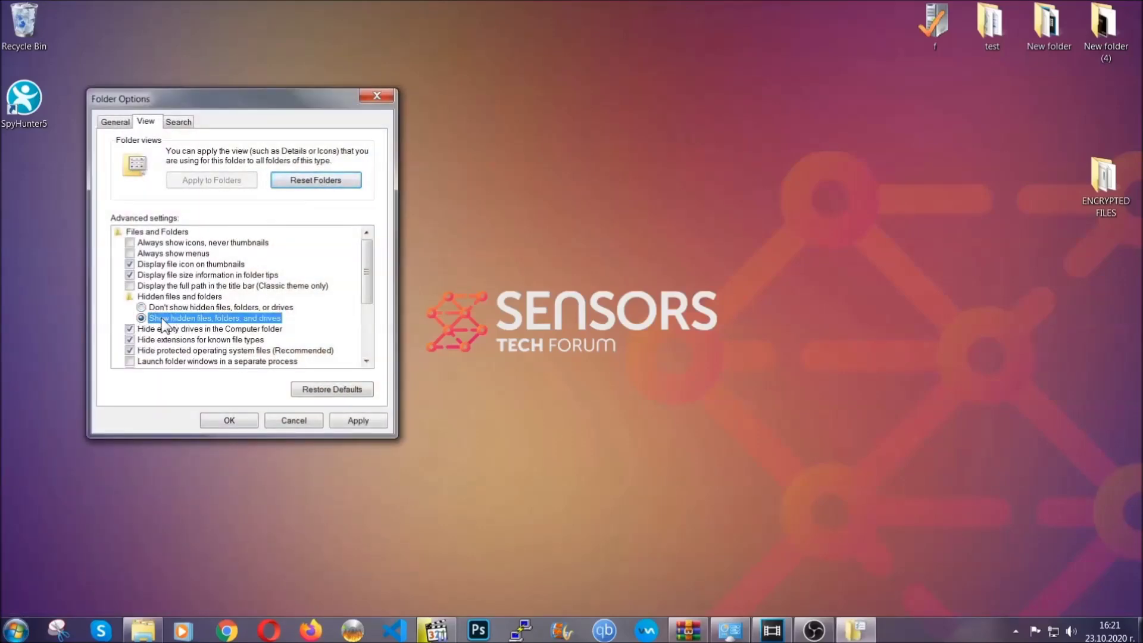
pyautogui.click(354, 423)
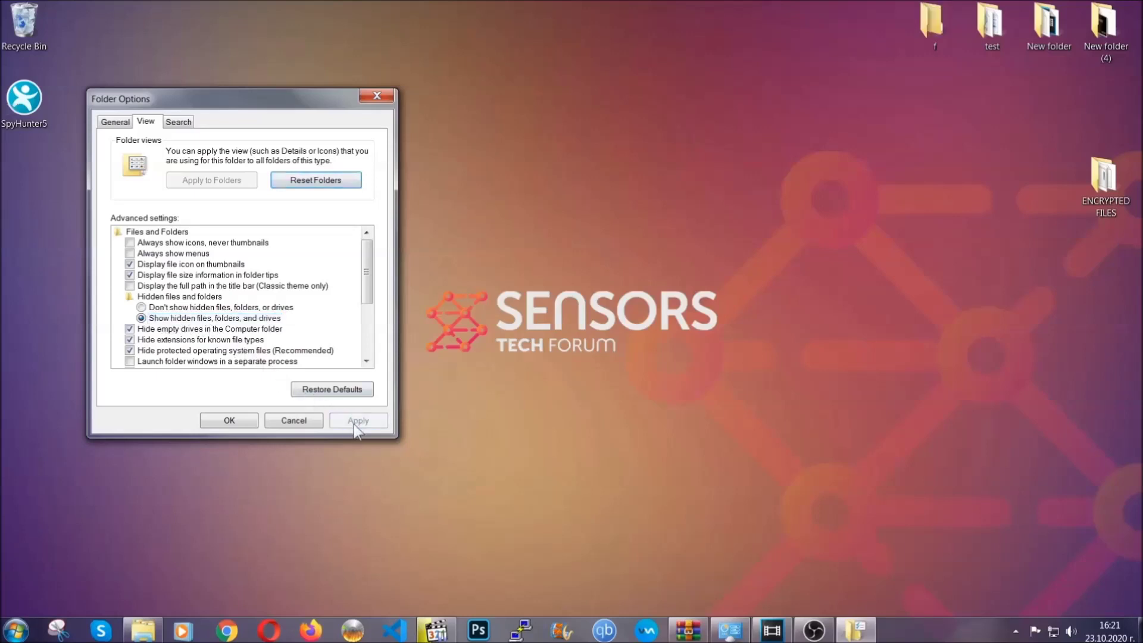
pyautogui.click(229, 420)
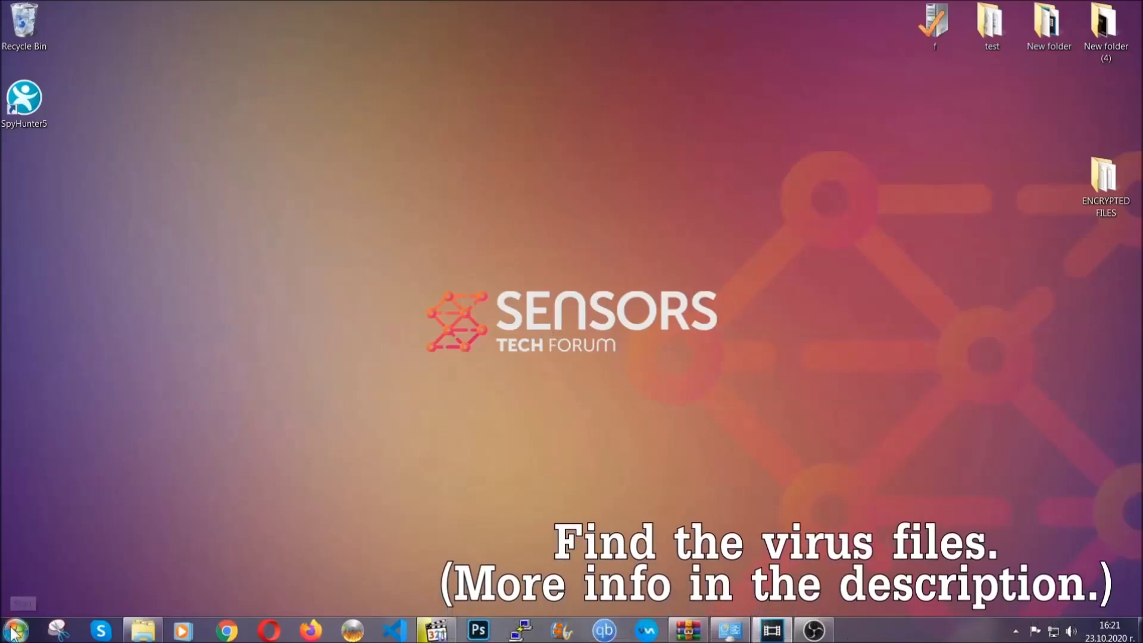
# Step: Search the whole Computer for 'fileextension:exe Example Vir' to locate the virus program
pyautogui.press('super')
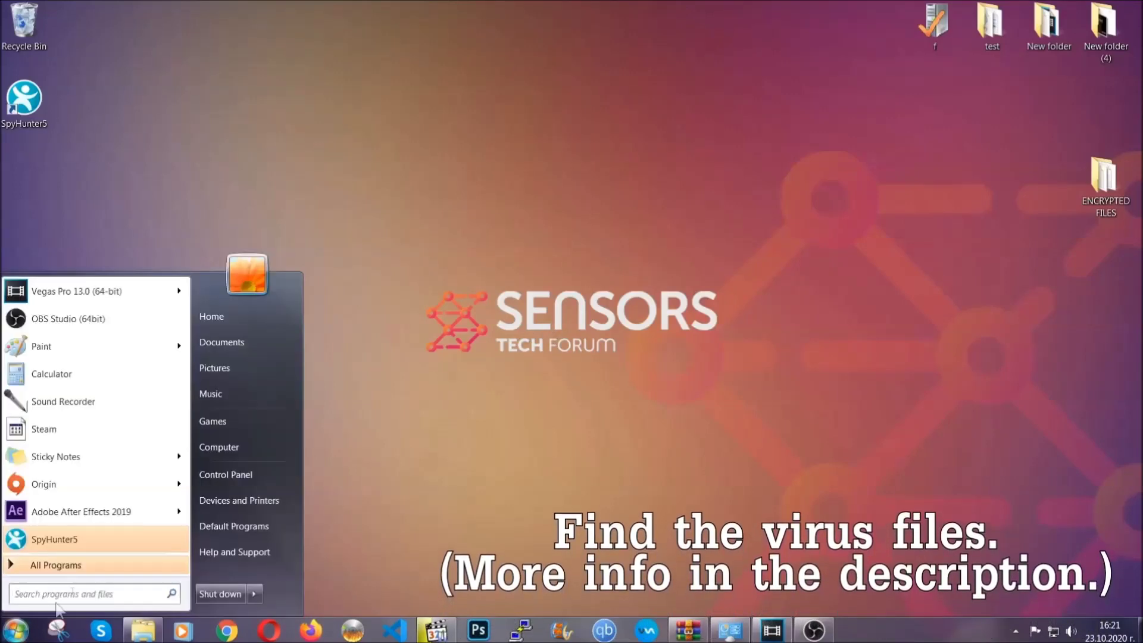
pyautogui.click(235, 446)
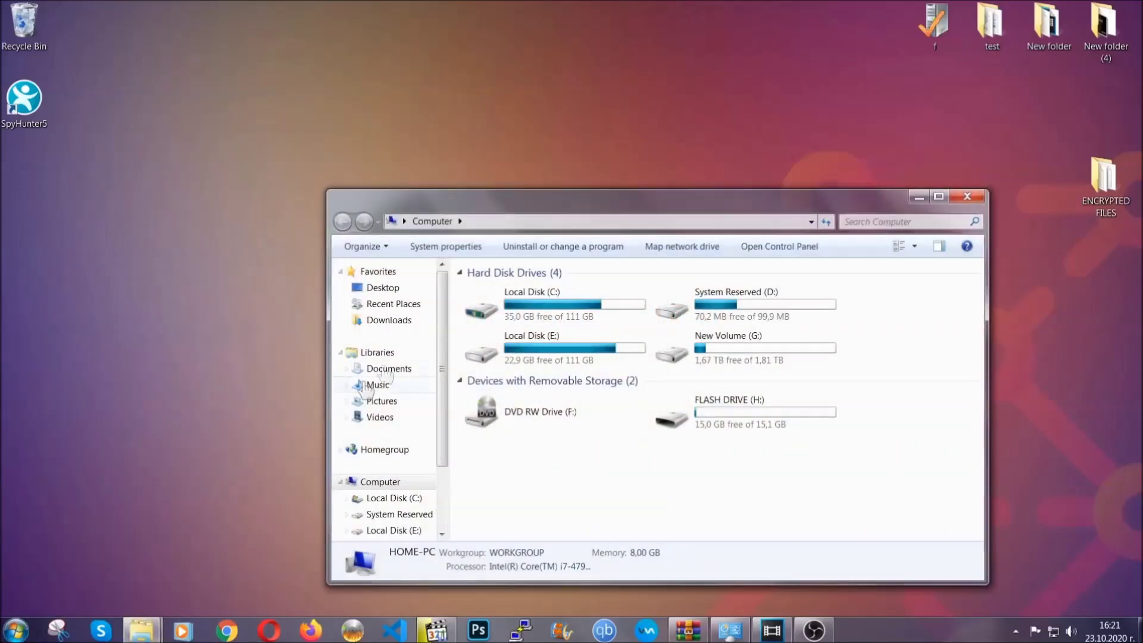
pyautogui.moveTo(621, 209); pyautogui.dragTo(545, 157)
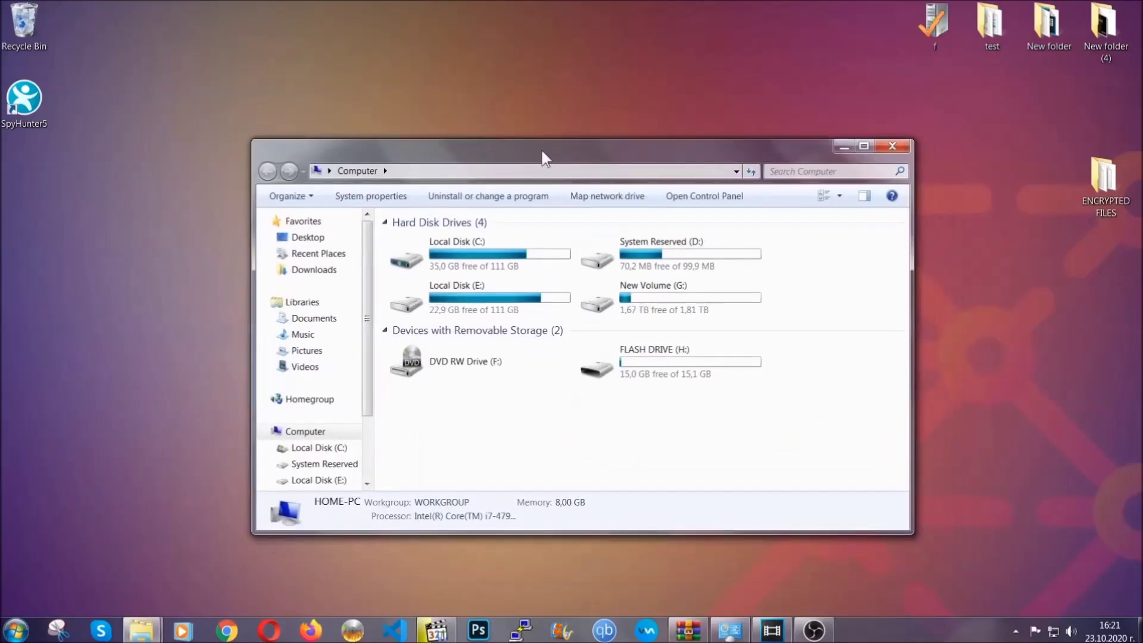
pyautogui.click(777, 172)
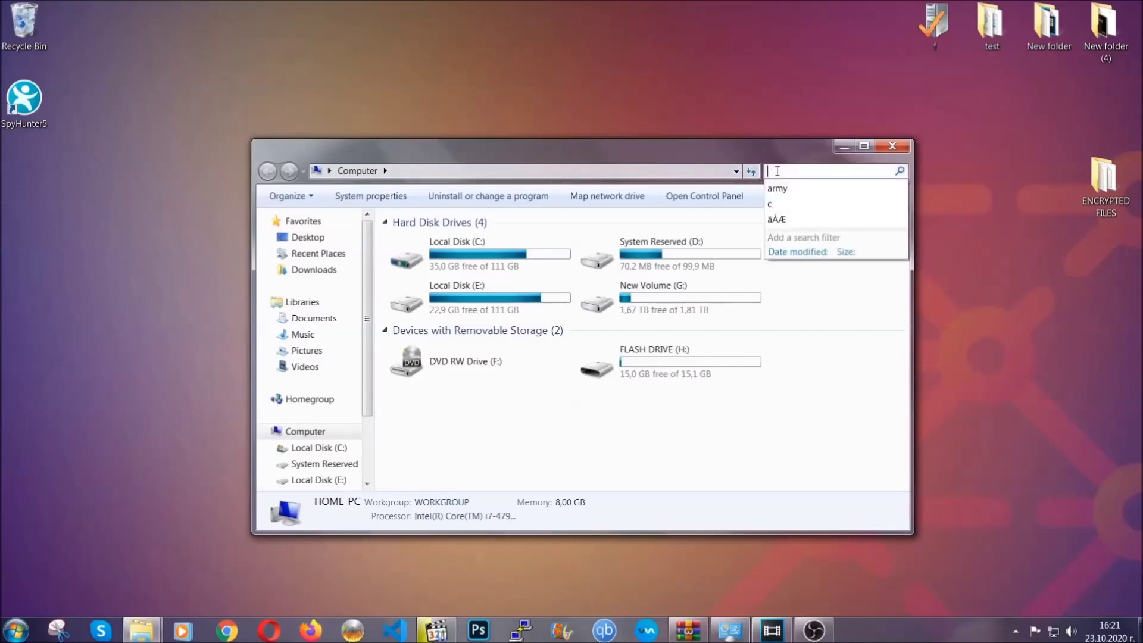
pyautogui.write('file')
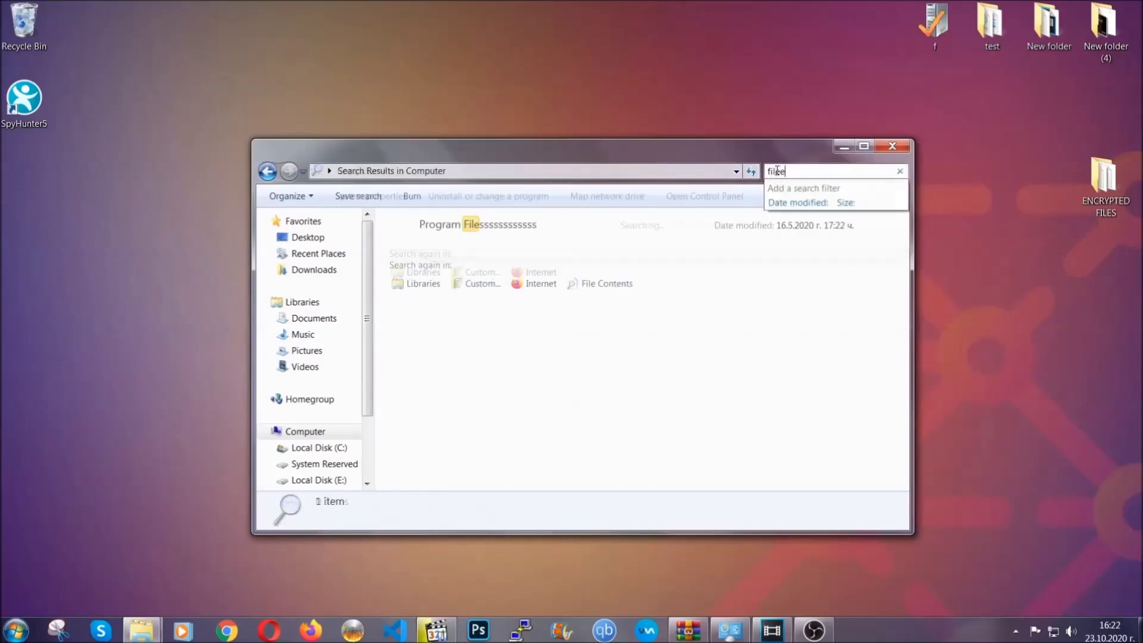
pyautogui.write('extension:exe ')
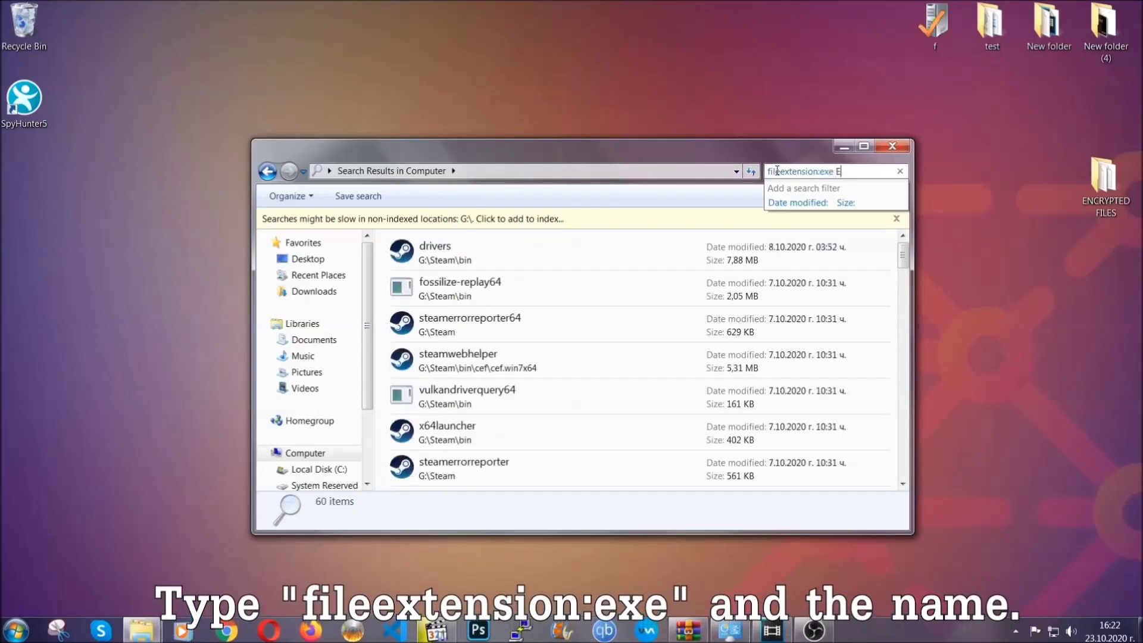
pyautogui.write('Example Virus Name')
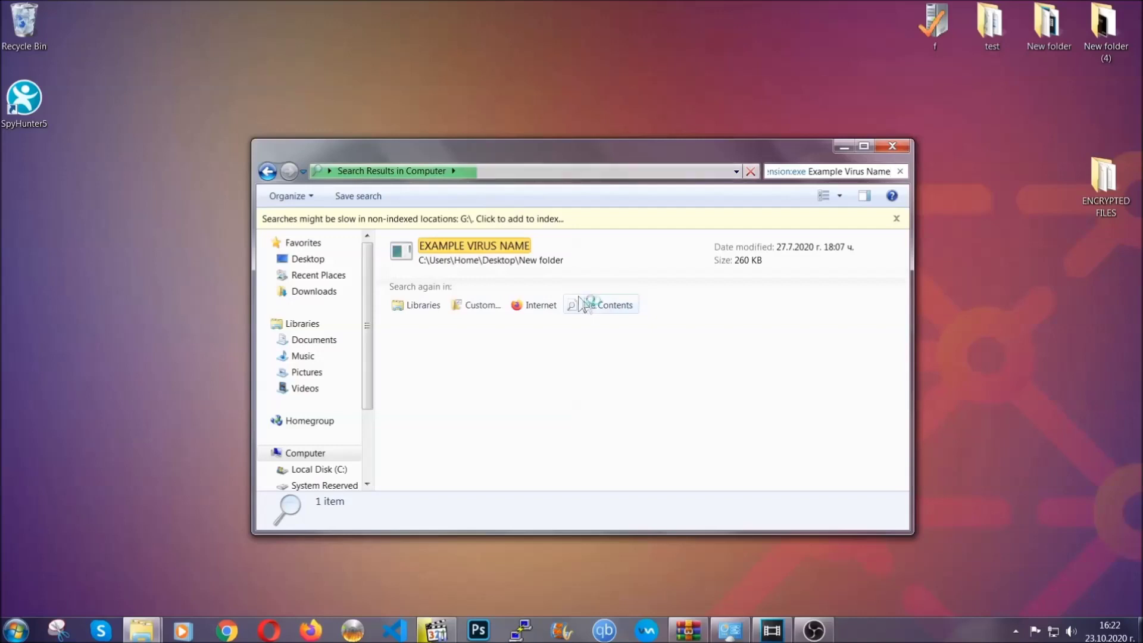
# Step: Delete the EXAMPLE VIRUS NAME file to the Recycle Bin and close Explorer
pyautogui.click(502, 247)
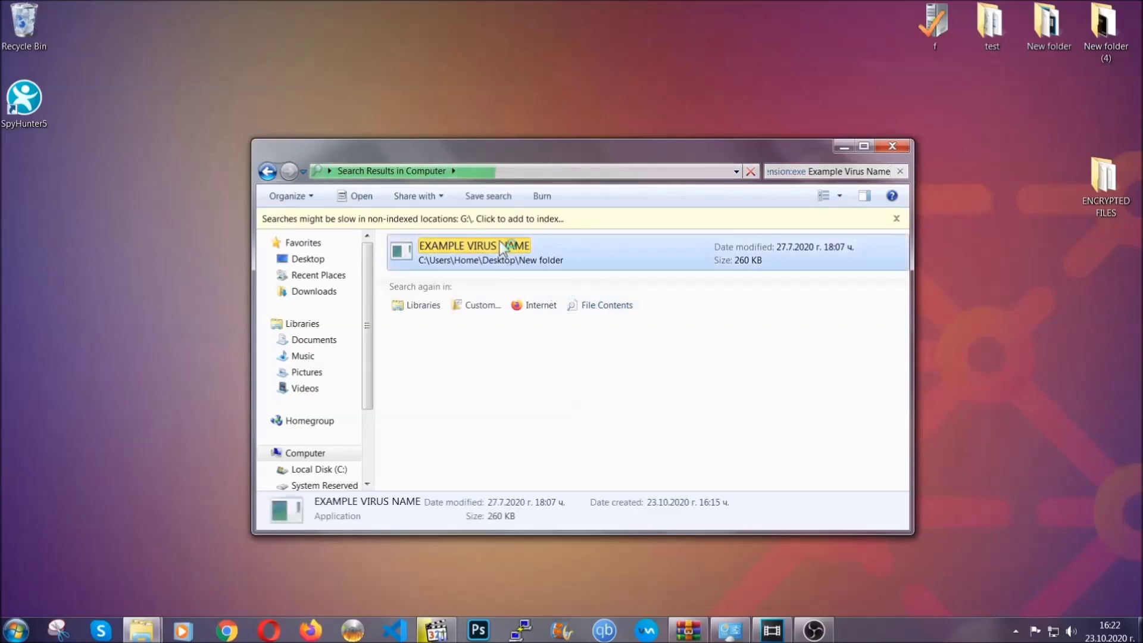
pyautogui.rightClick(502, 247)
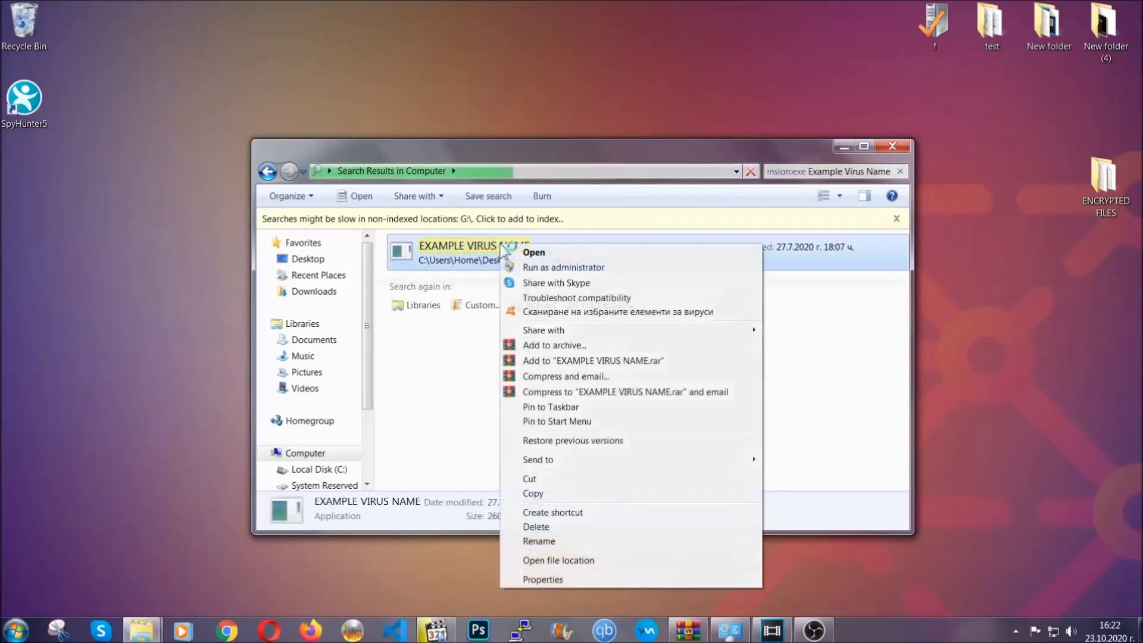
pyautogui.click(551, 527)
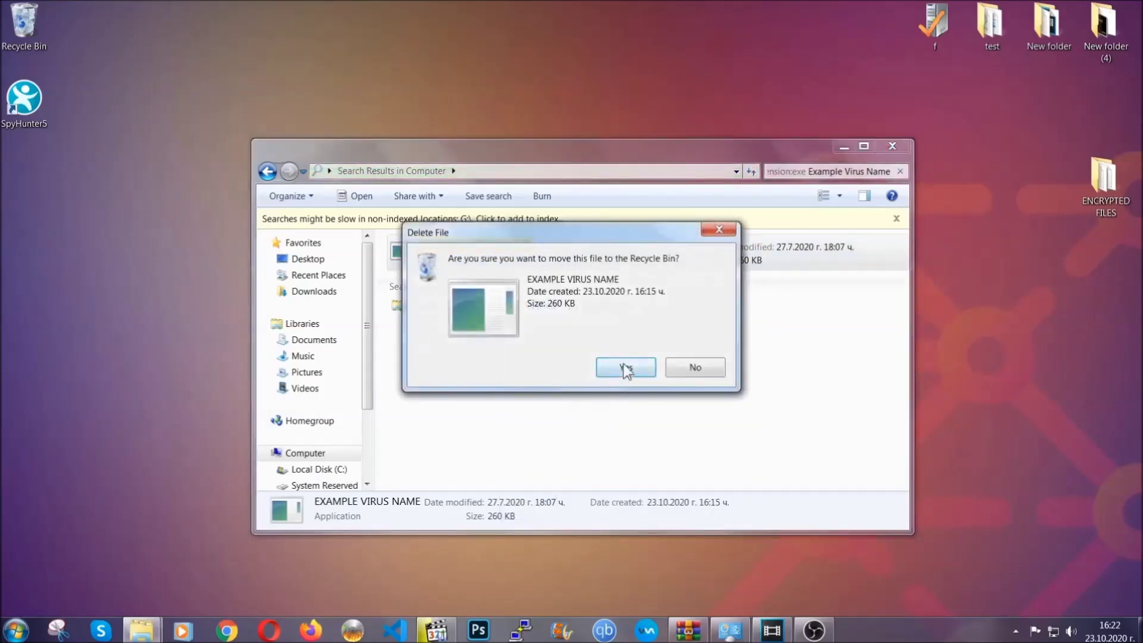
pyautogui.click(625, 368)
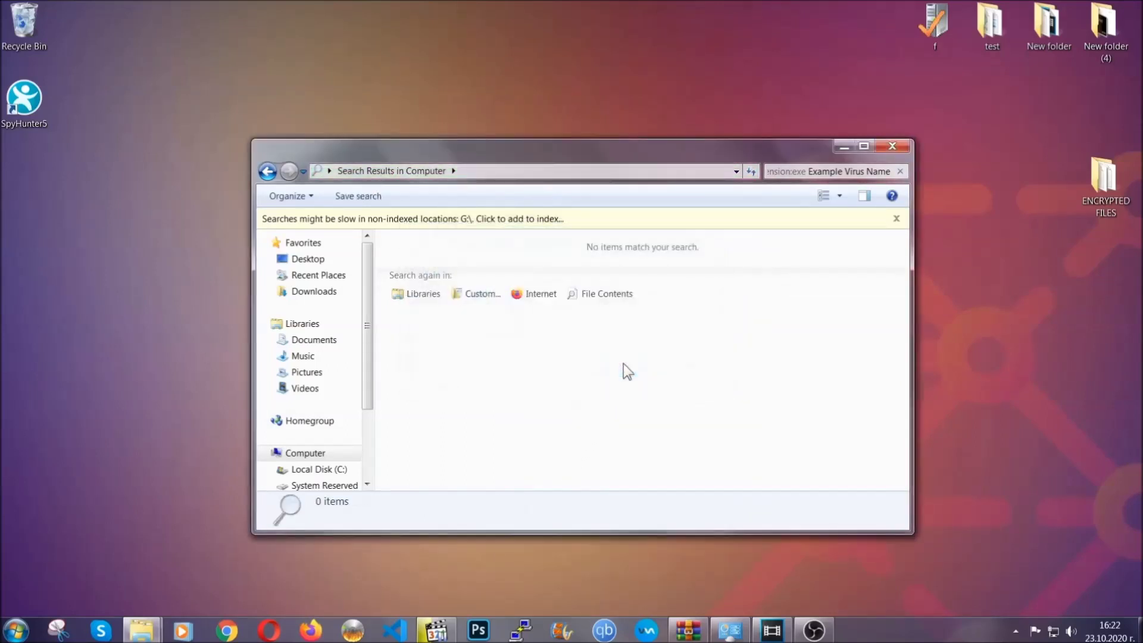
pyautogui.click(892, 146)
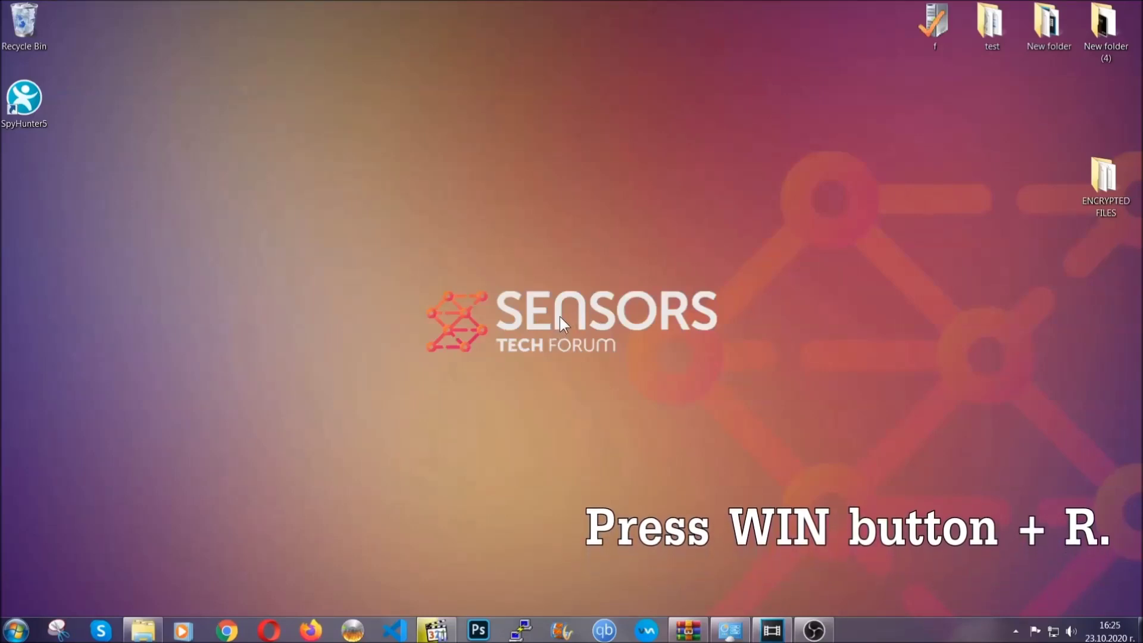
# Step: Replace 'cmd' with REGEDIT in the Win+R Run dialog to launch Registry Editor
pyautogui.press('super+r')
pyautogui.click(107, 541)
pyautogui.moveTo(107, 541); pyautogui.dragTo(14, 538)
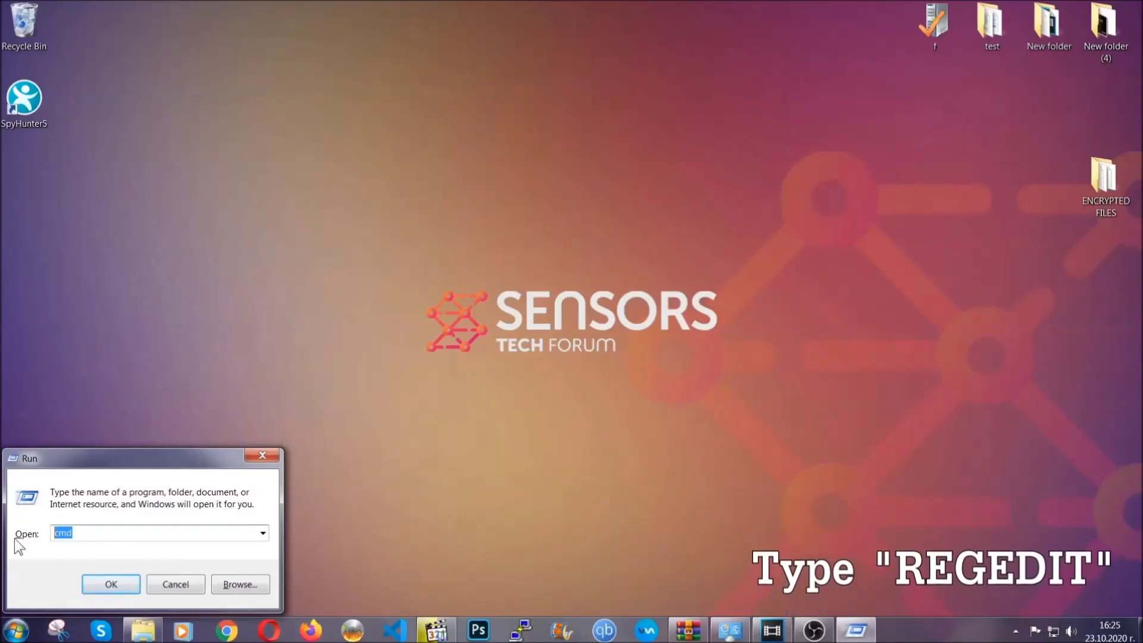
pyautogui.write('REGEDIT')
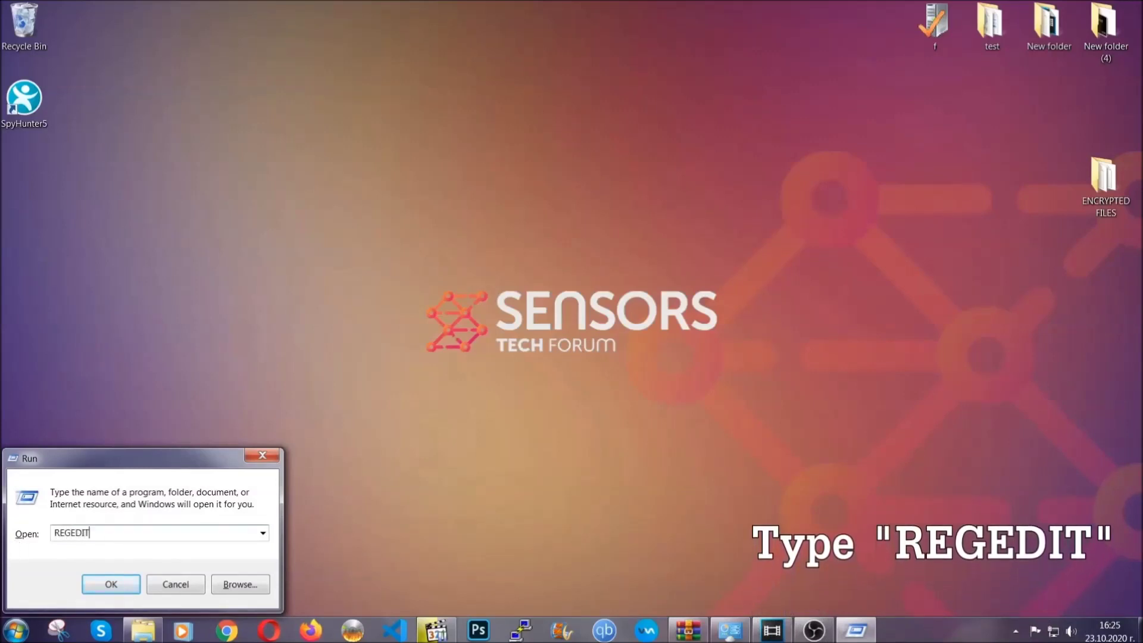
pyautogui.click(98, 581)
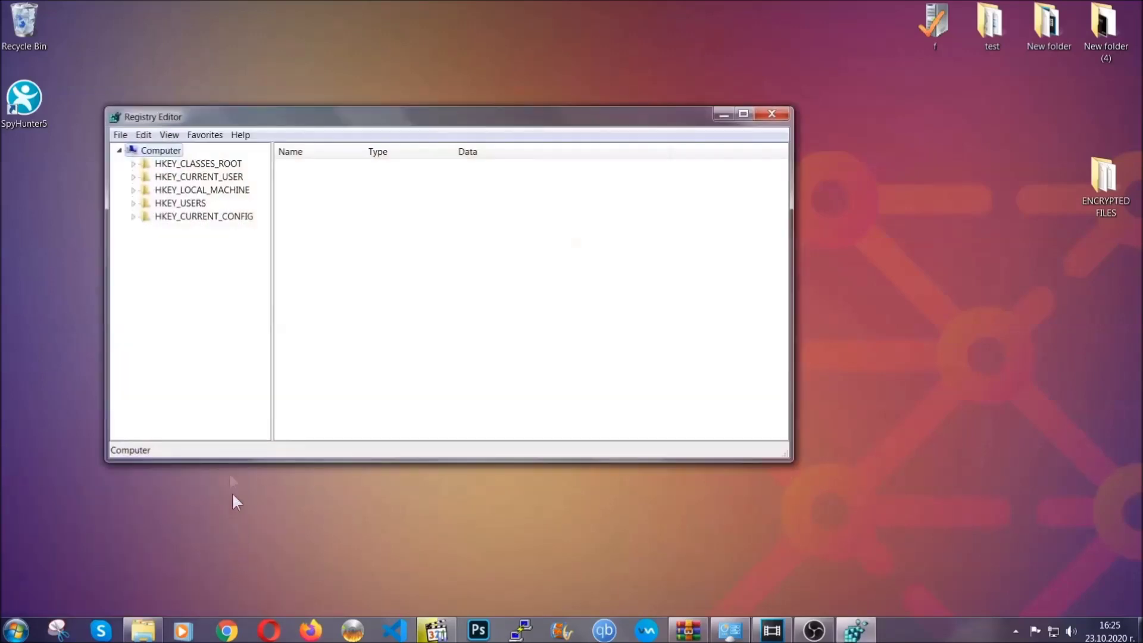
# Step: Export the entire registry to a desktop file named BACKUP
pyautogui.click(120, 135)
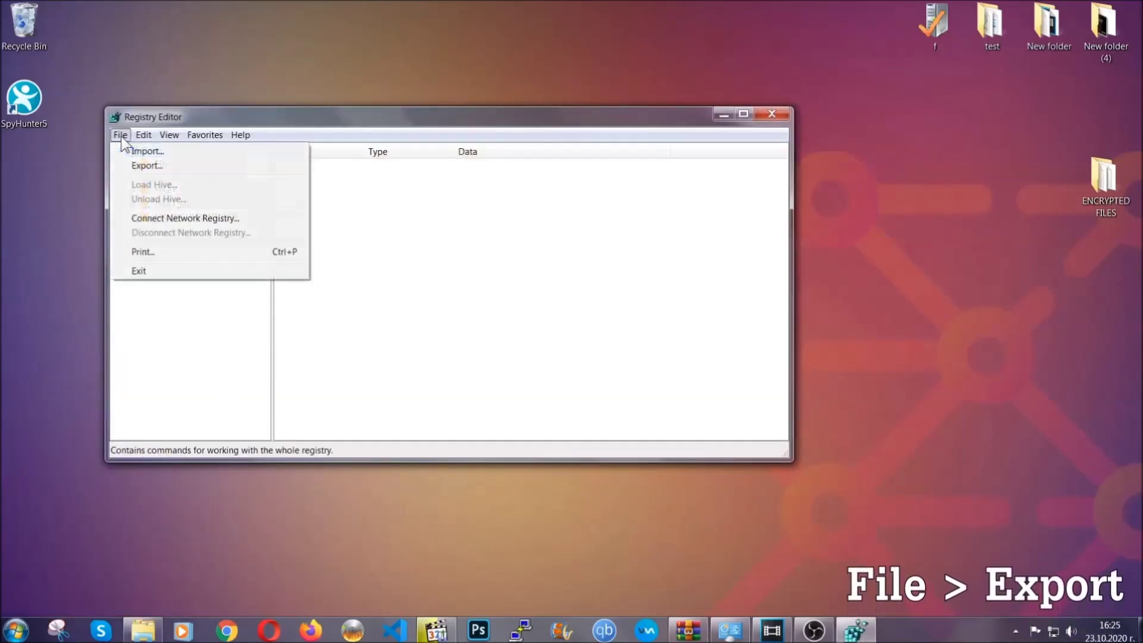
pyautogui.click(148, 165)
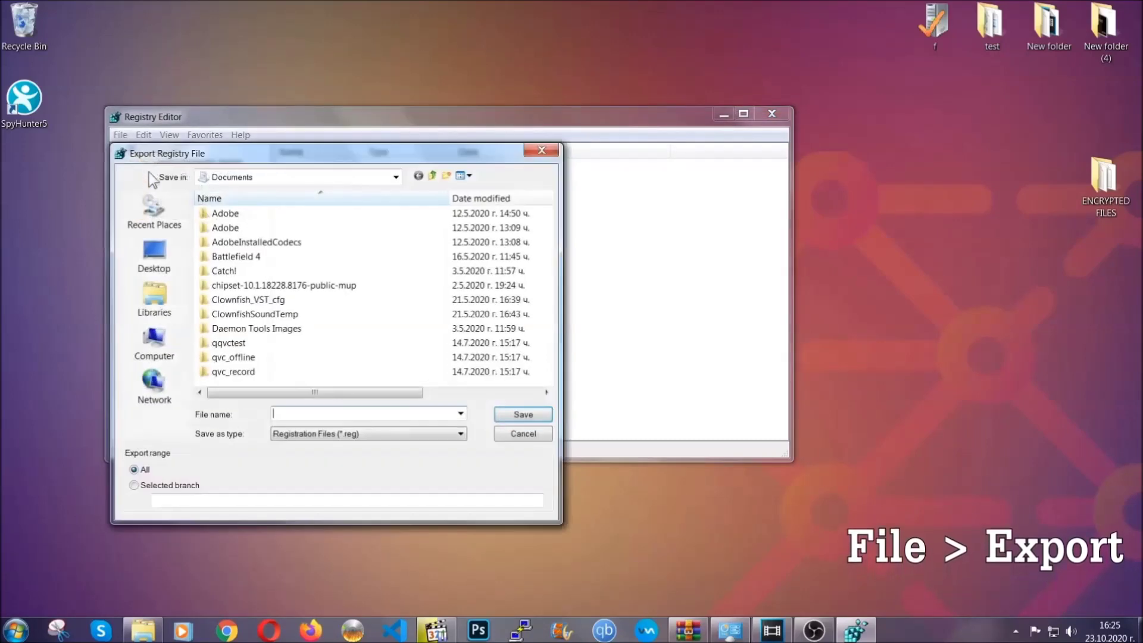
pyautogui.click(148, 251)
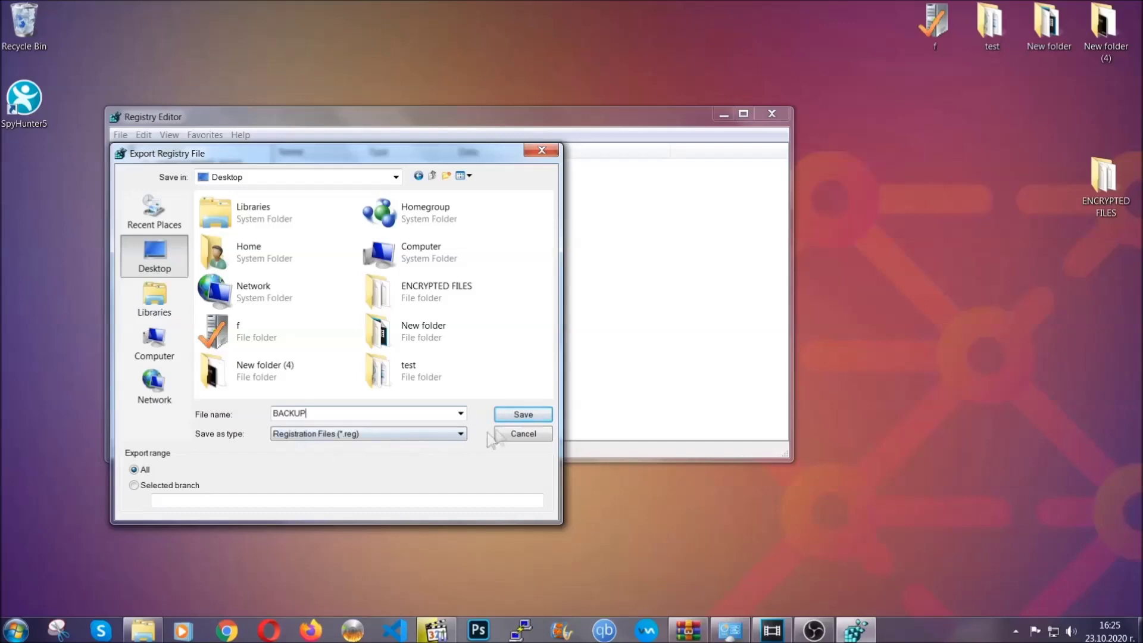
pyautogui.click(516, 416)
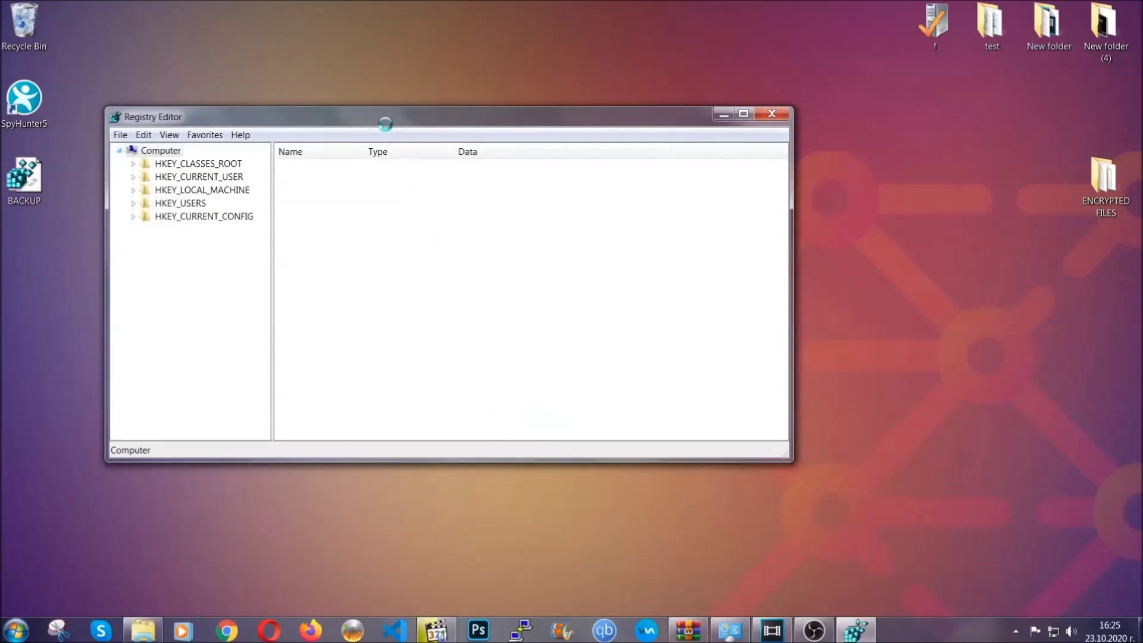
pyautogui.moveTo(384, 124); pyautogui.dragTo(498, 160)
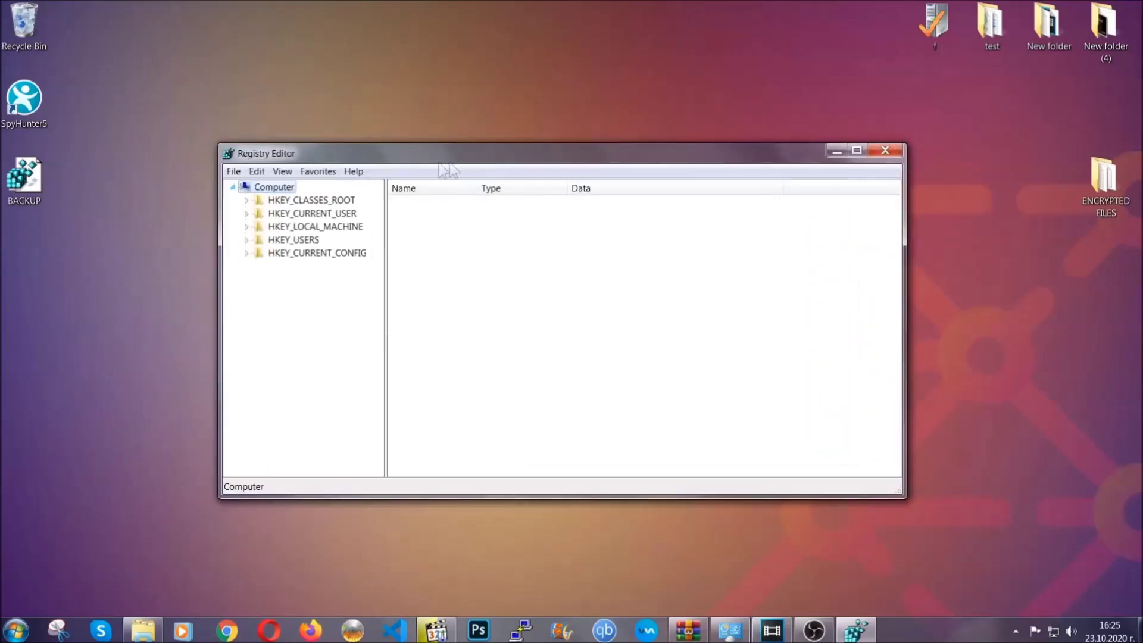
pyautogui.click(234, 172)
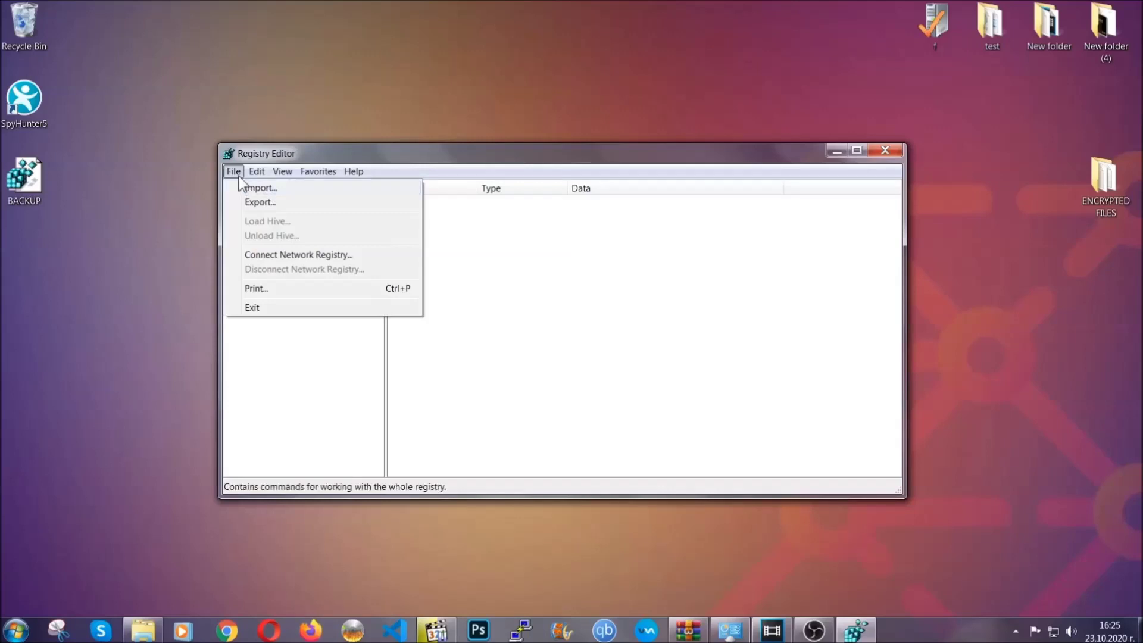
# Step: Search the registry for RunOnce and open the neighbouring Run key
pyautogui.click(234, 172)
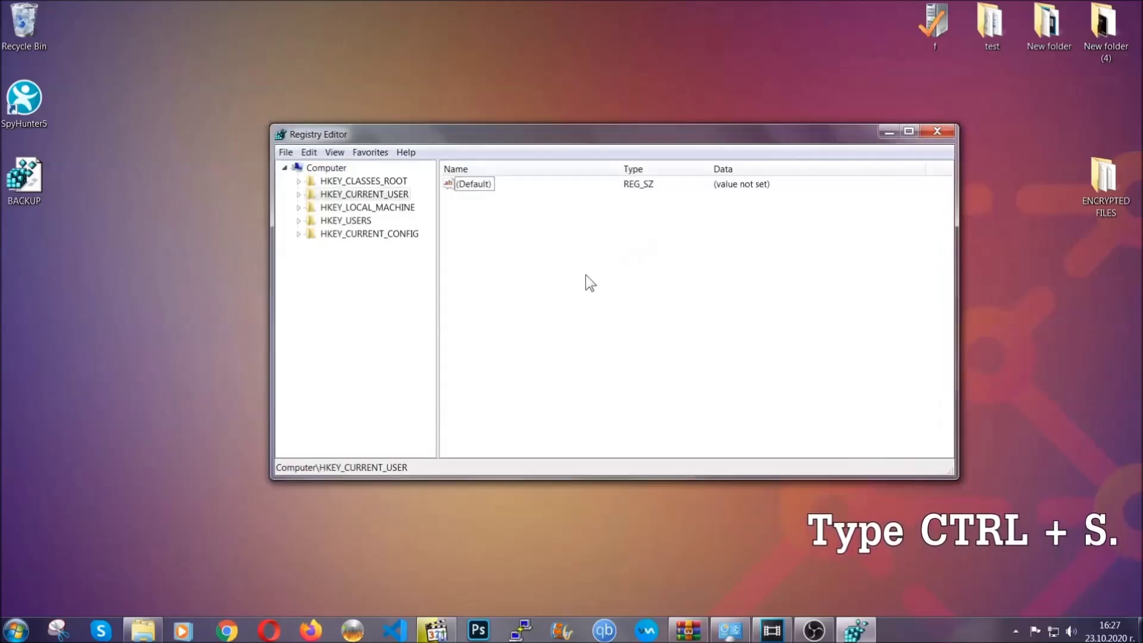
pyautogui.hotkey('ctrl', 'f')
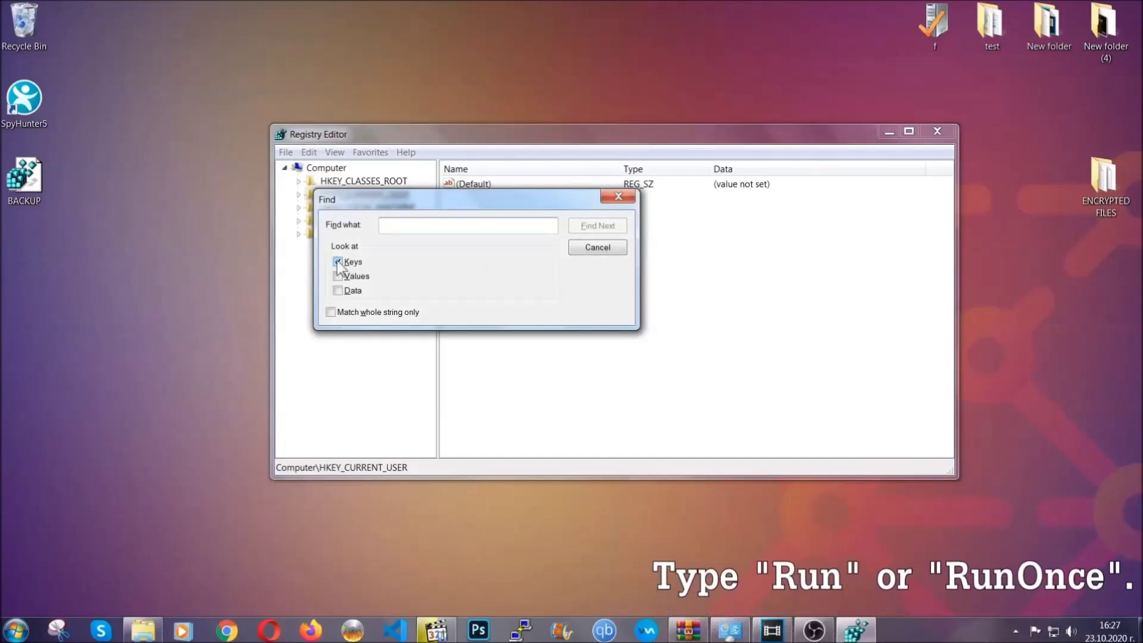
pyautogui.write('R')
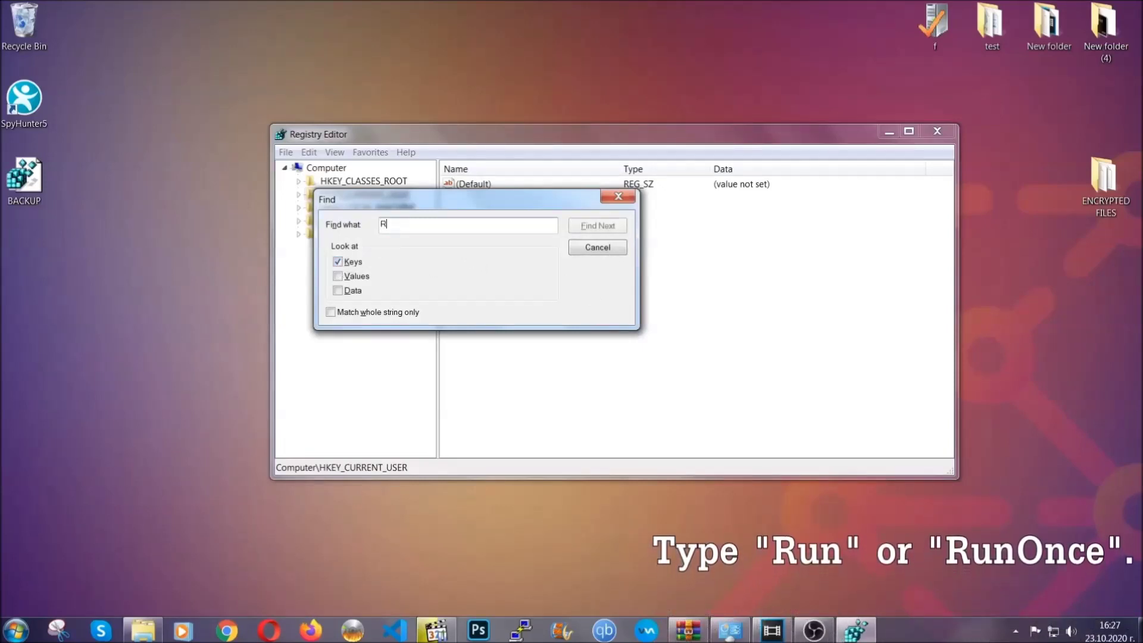
pyautogui.write('unOnce')
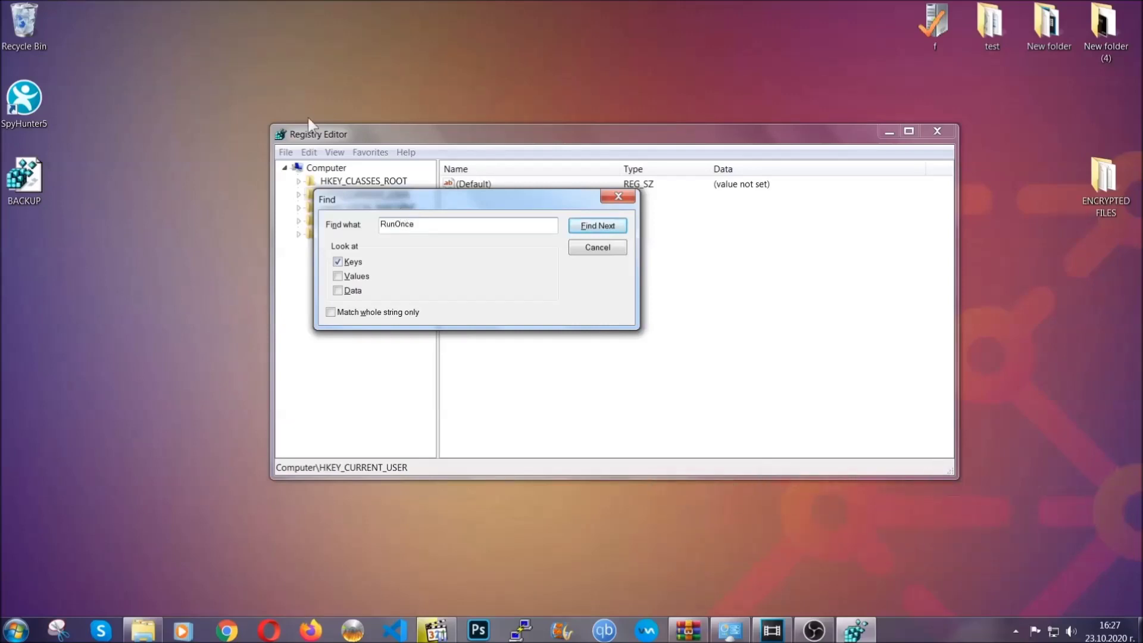
pyautogui.click(610, 229)
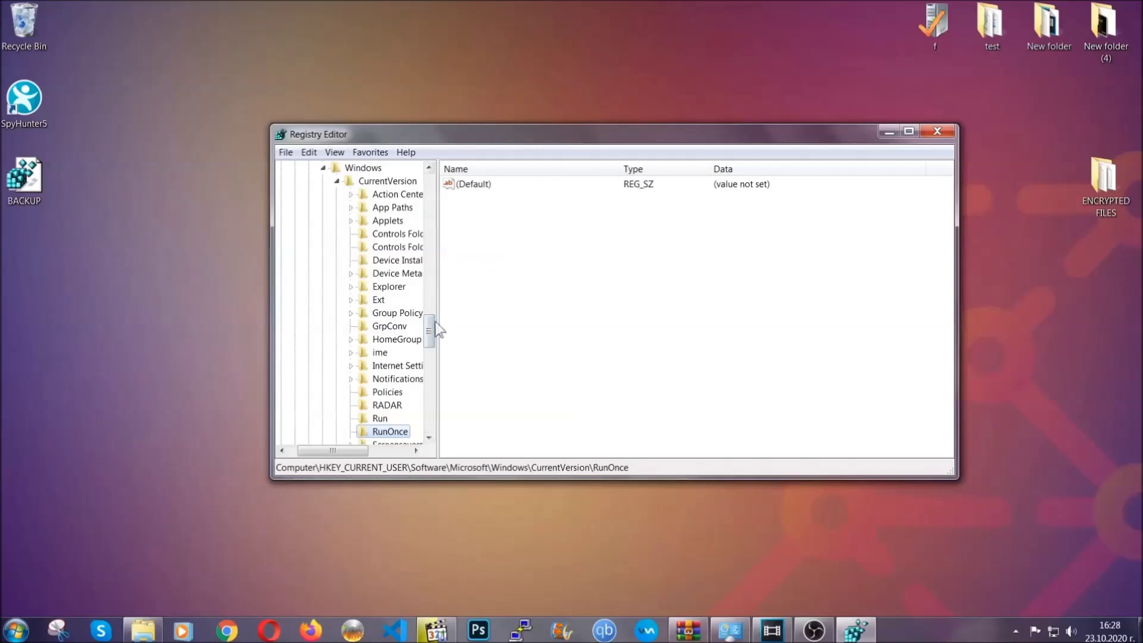
pyautogui.moveTo(429, 329); pyautogui.dragTo(430, 341)
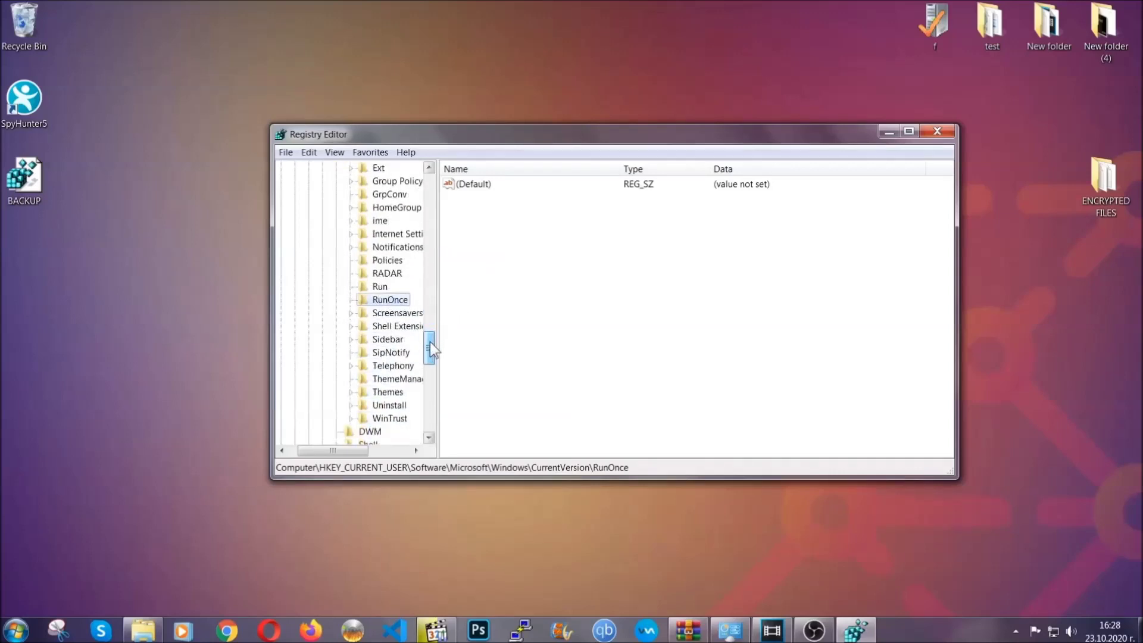
pyautogui.click(379, 287)
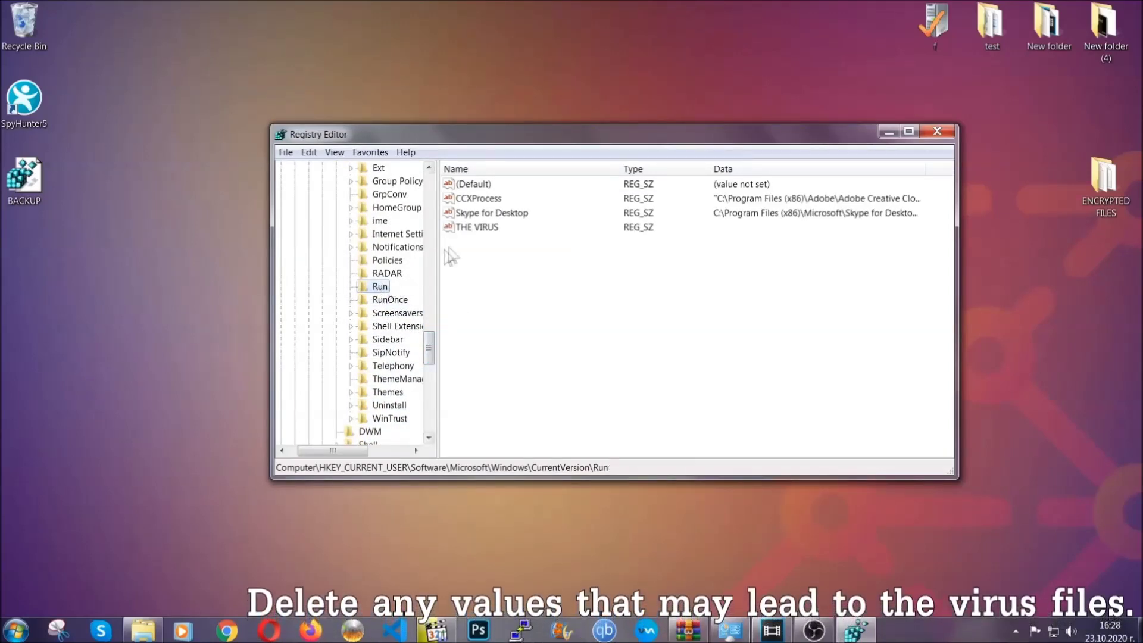
# Step: Delete THE VIRUS value from the Run key and close Registry Editor
pyautogui.click(469, 229)
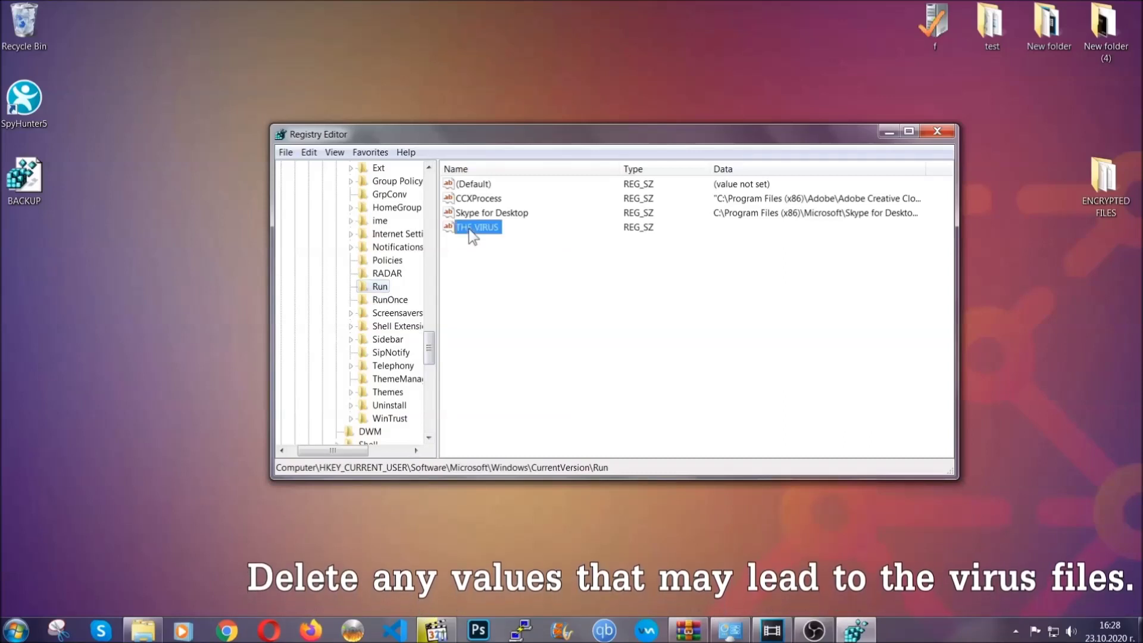
pyautogui.rightClick(469, 228)
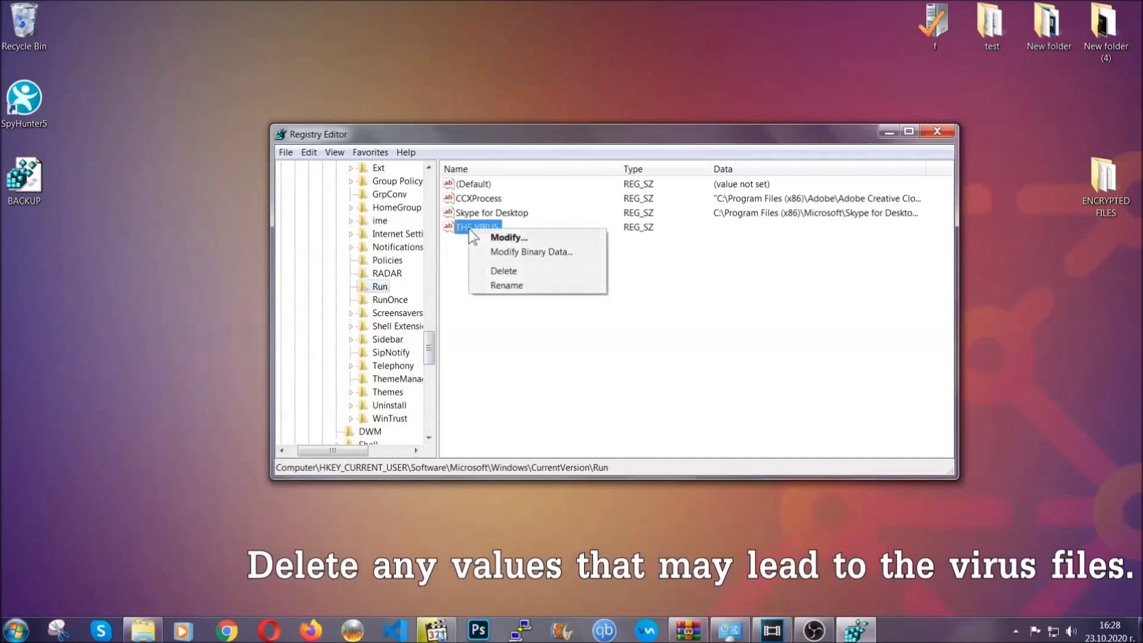
pyautogui.click(493, 271)
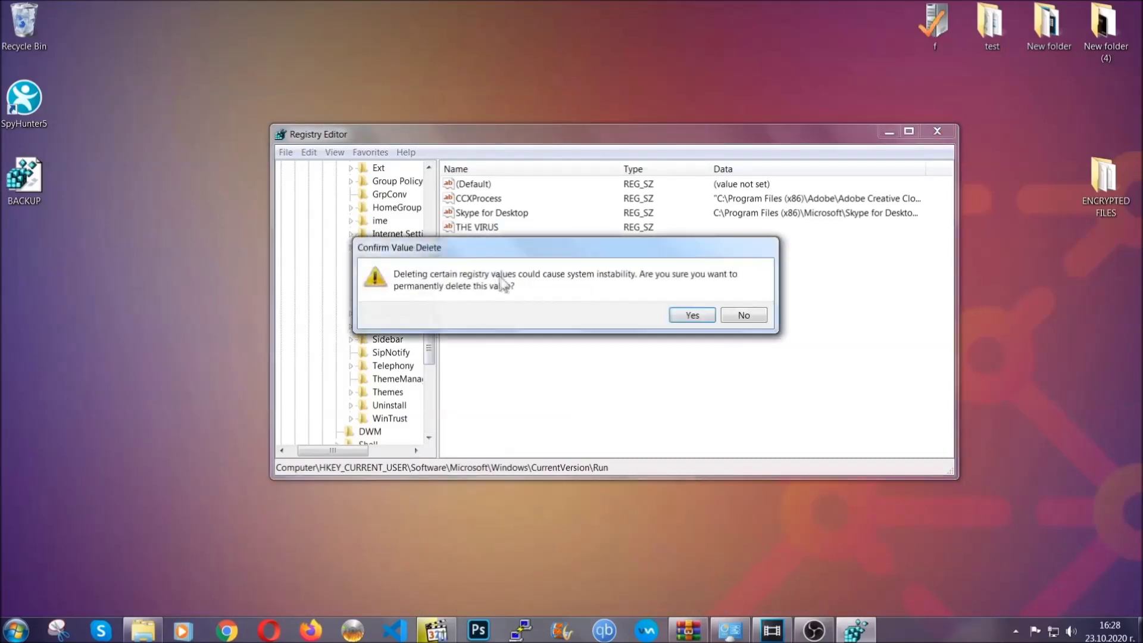
pyautogui.click(692, 316)
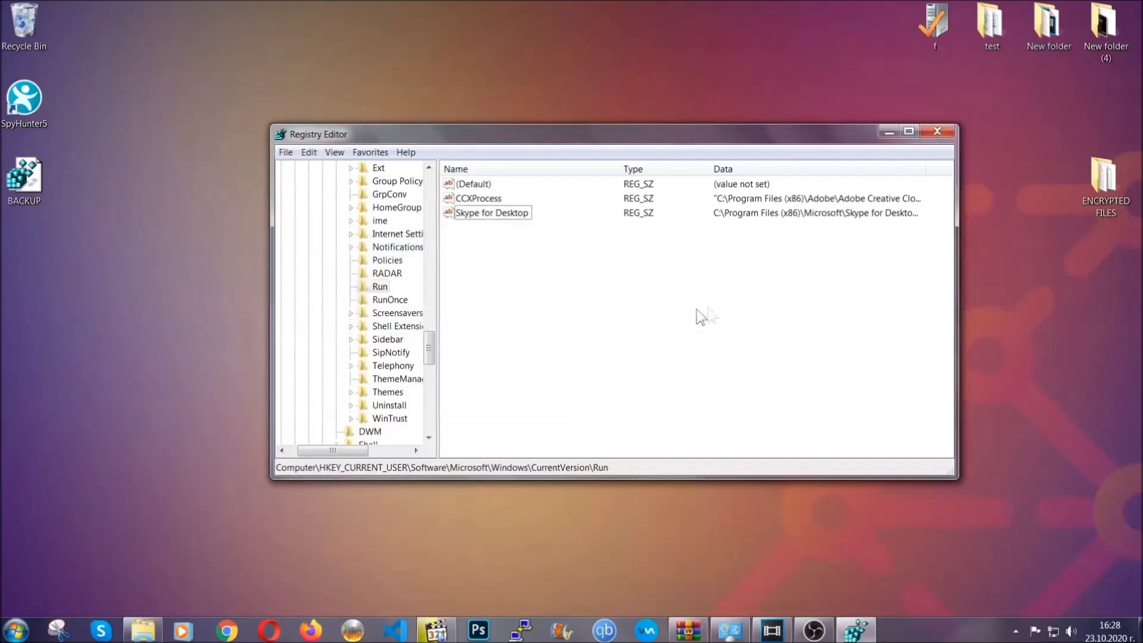
pyautogui.click(946, 131)
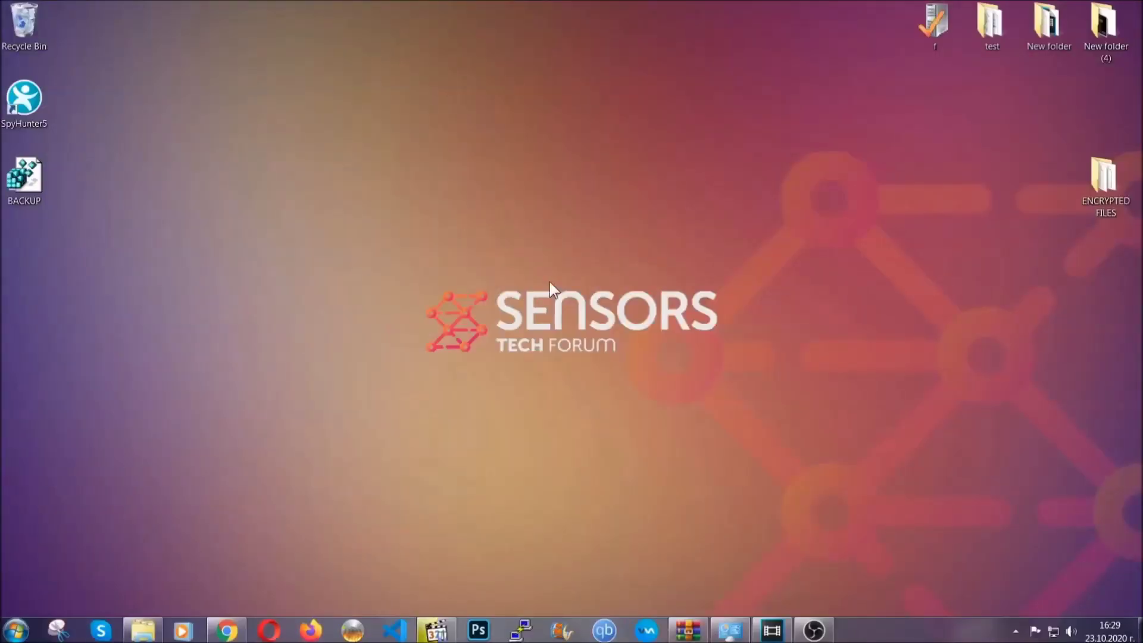
# Step: Return to the Sensors Tech Forum recovery article and expand Method 2 - Restore Data via Windows Backup
pyautogui.click(227, 632)
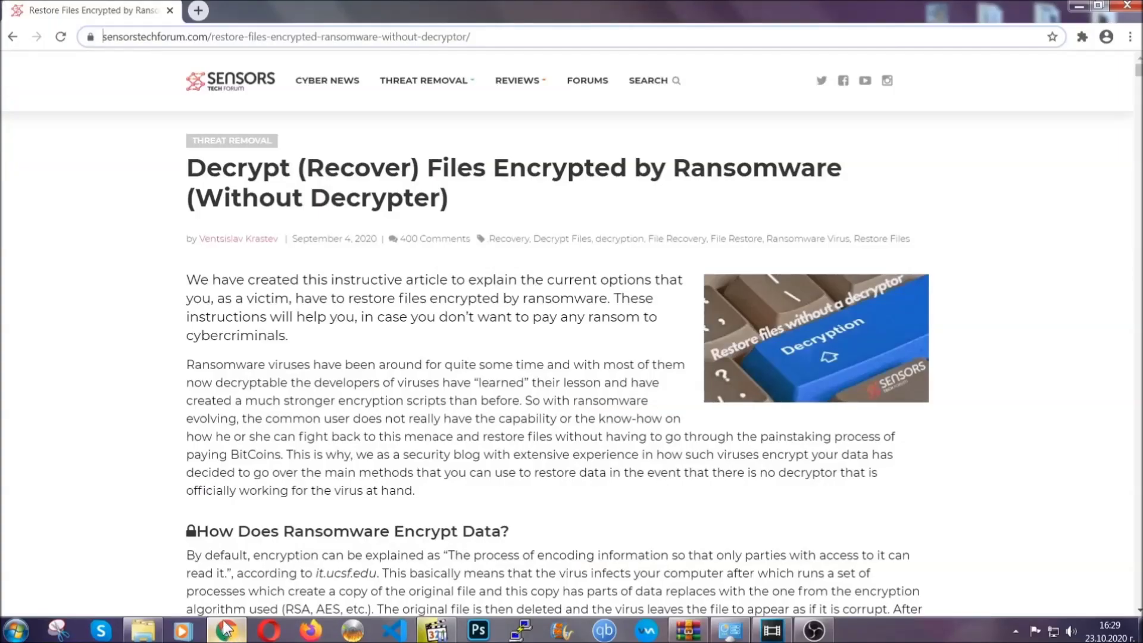
pyautogui.moveTo(103, 37); pyautogui.dragTo(516, 42)
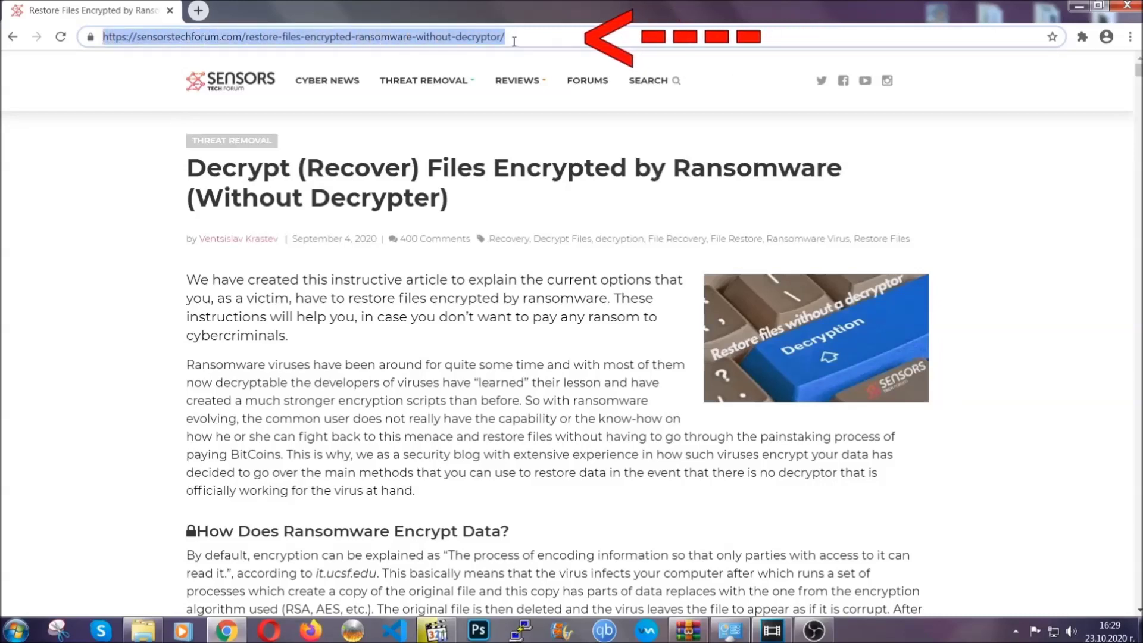
pyautogui.moveTo(517, 118)
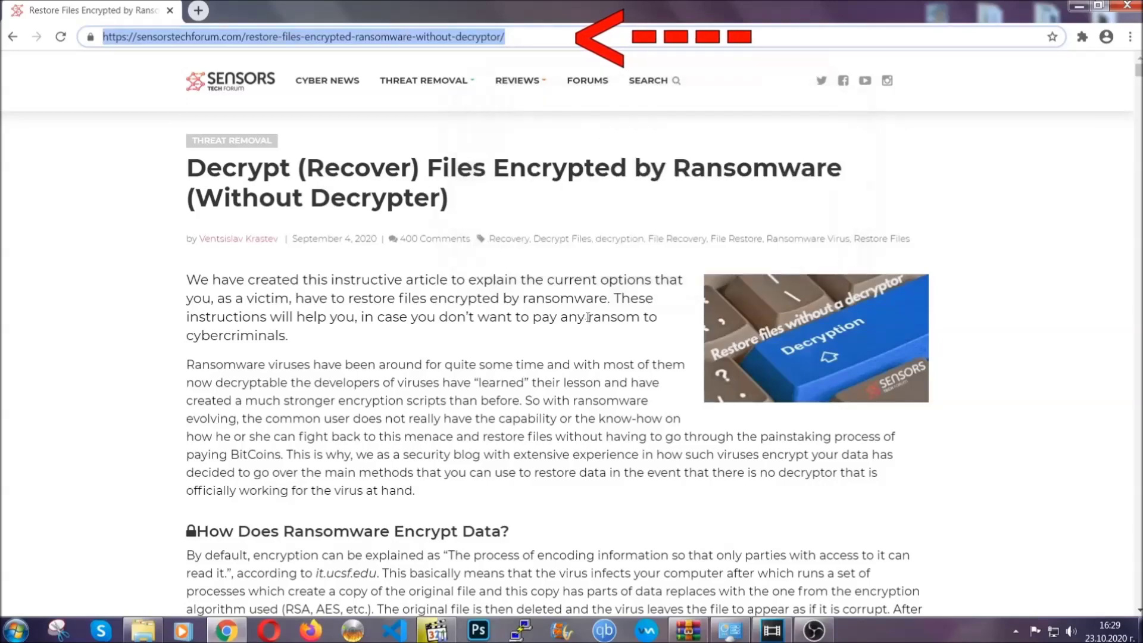
pyautogui.scroll(-5, 588, 324)
pyautogui.scroll(-6, 587, 325)
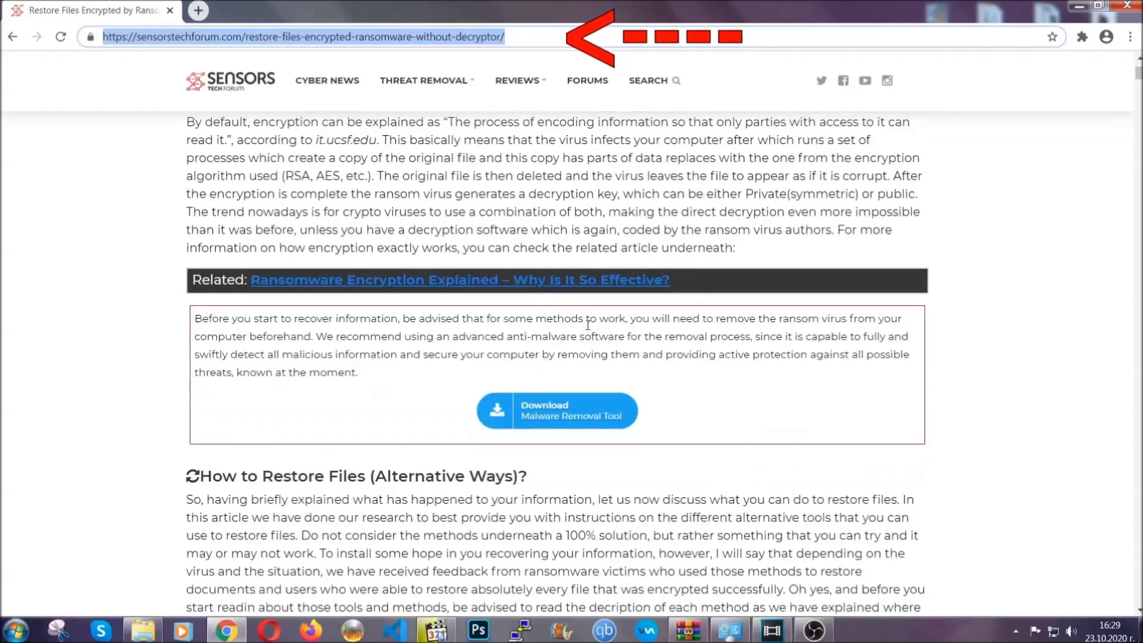
pyautogui.scroll(-4, 587, 324)
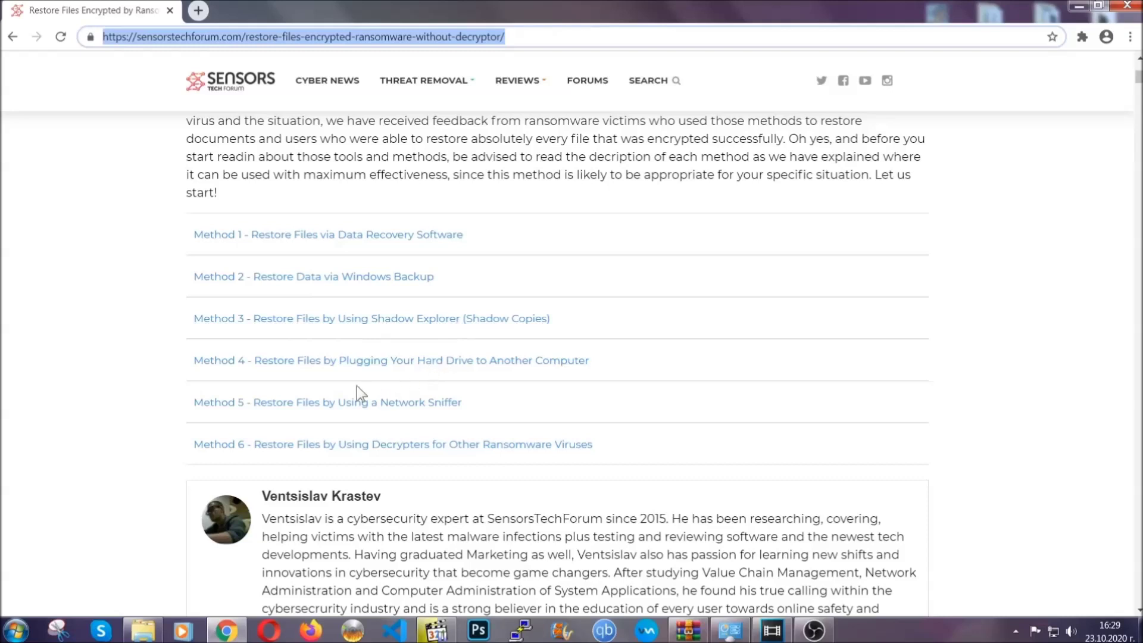
pyautogui.click(356, 275)
# Step: Expand Step1, Step2 and Step3 of the Windows Backup restore method
pyautogui.moveTo(331, 360); pyautogui.dragTo(402, 444)
pyautogui.click(404, 447)
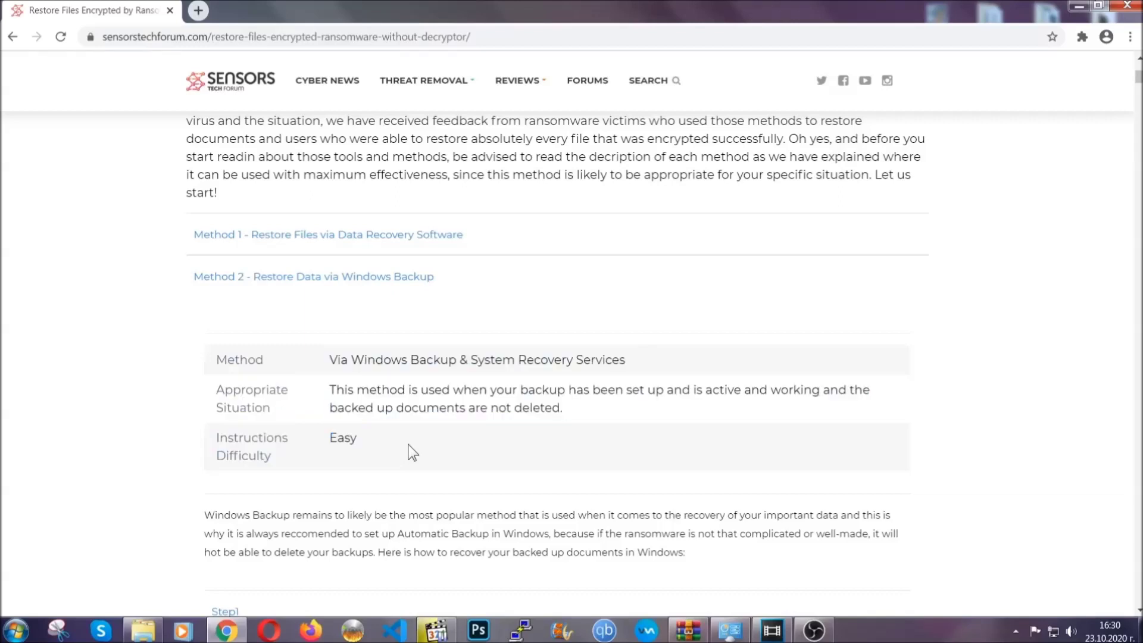
pyautogui.scroll(-3, 408, 444)
pyautogui.scroll(-1, 409, 444)
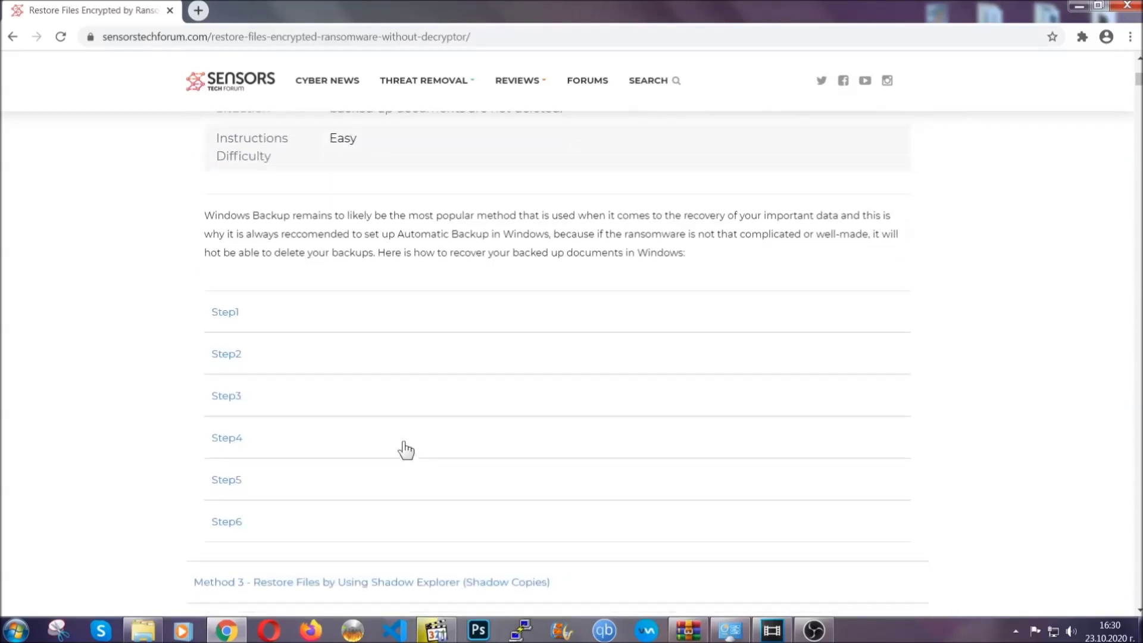
pyautogui.click(237, 312)
pyautogui.scroll(-4, 535, 372)
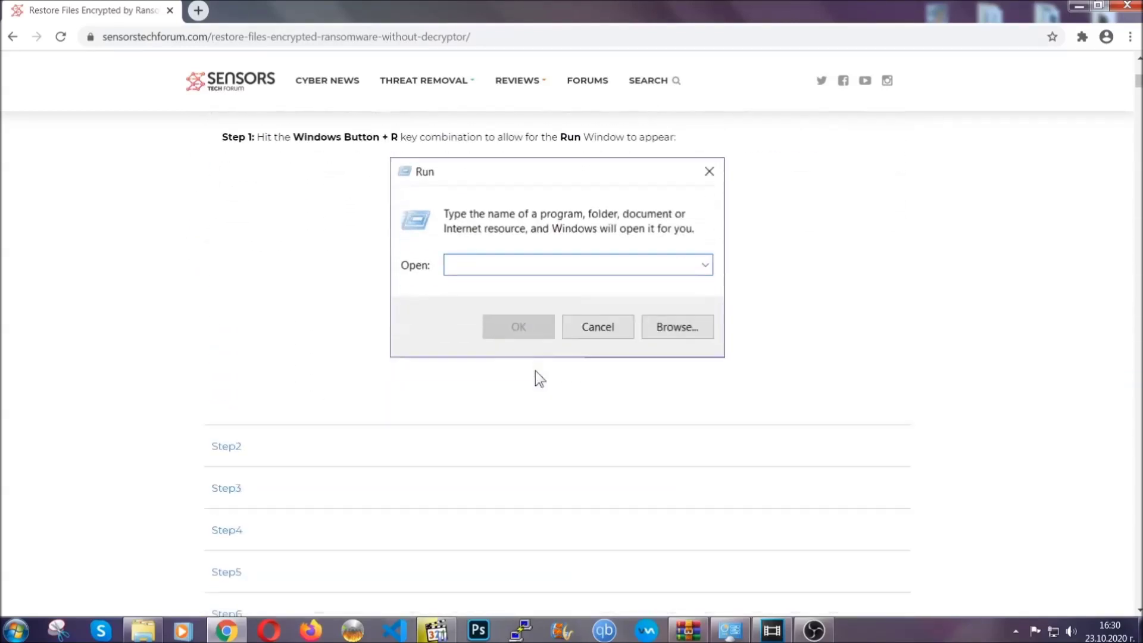
pyautogui.click(266, 374)
pyautogui.scroll(-4, 512, 381)
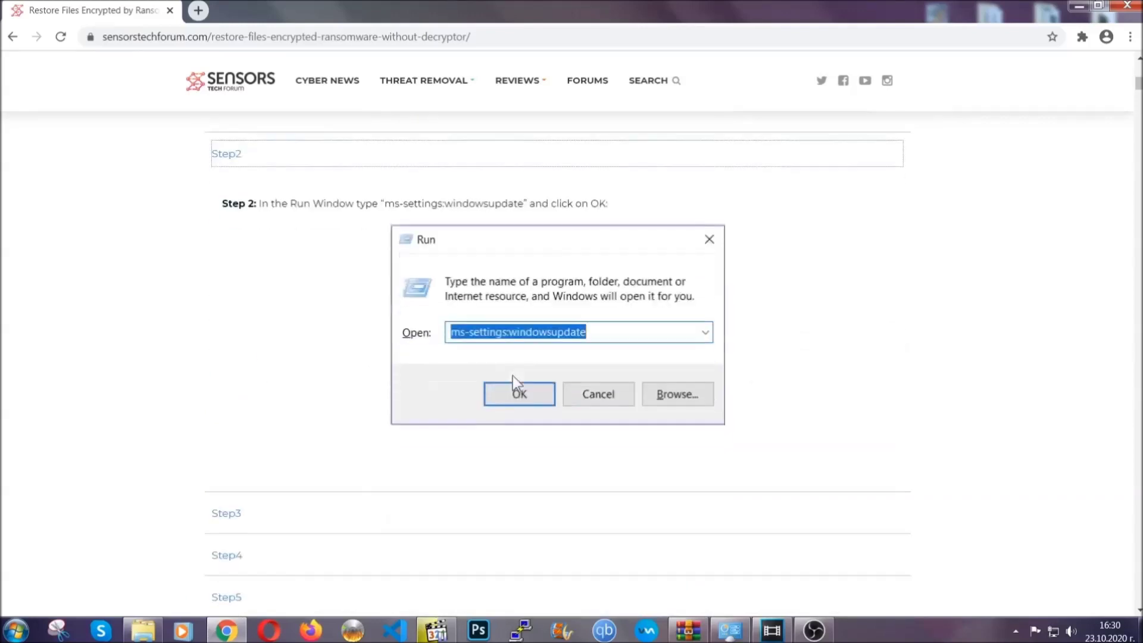
pyautogui.click(336, 436)
# Step: Scroll through the expanded instructions, then minimize the browser back to the desktop
pyautogui.scroll(-3, 505, 409)
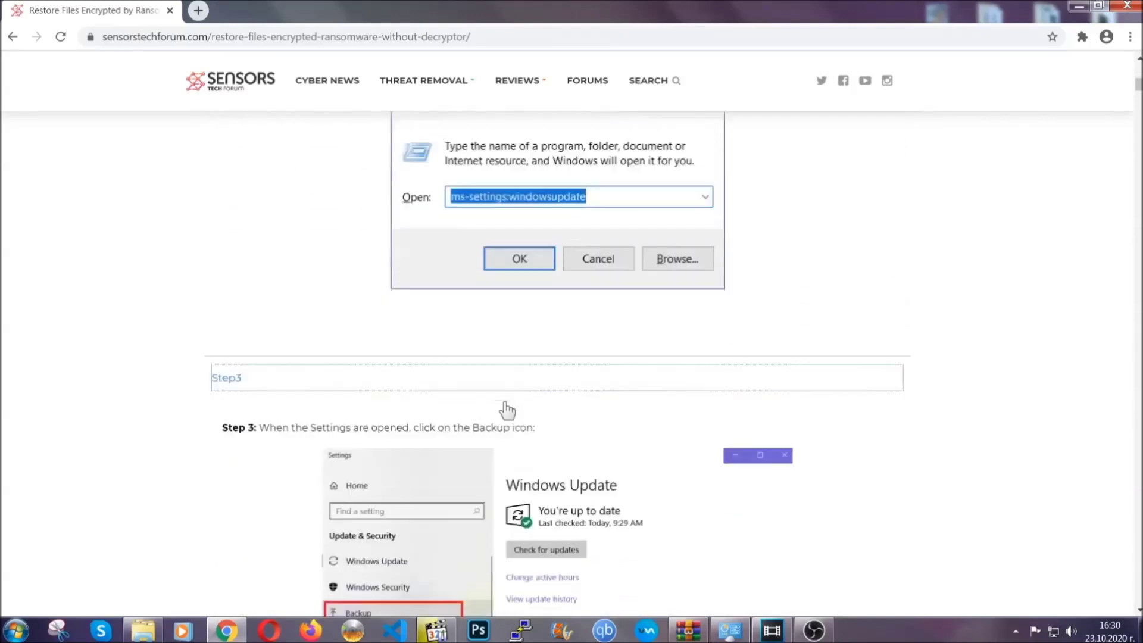
pyautogui.scroll(-2, 505, 403)
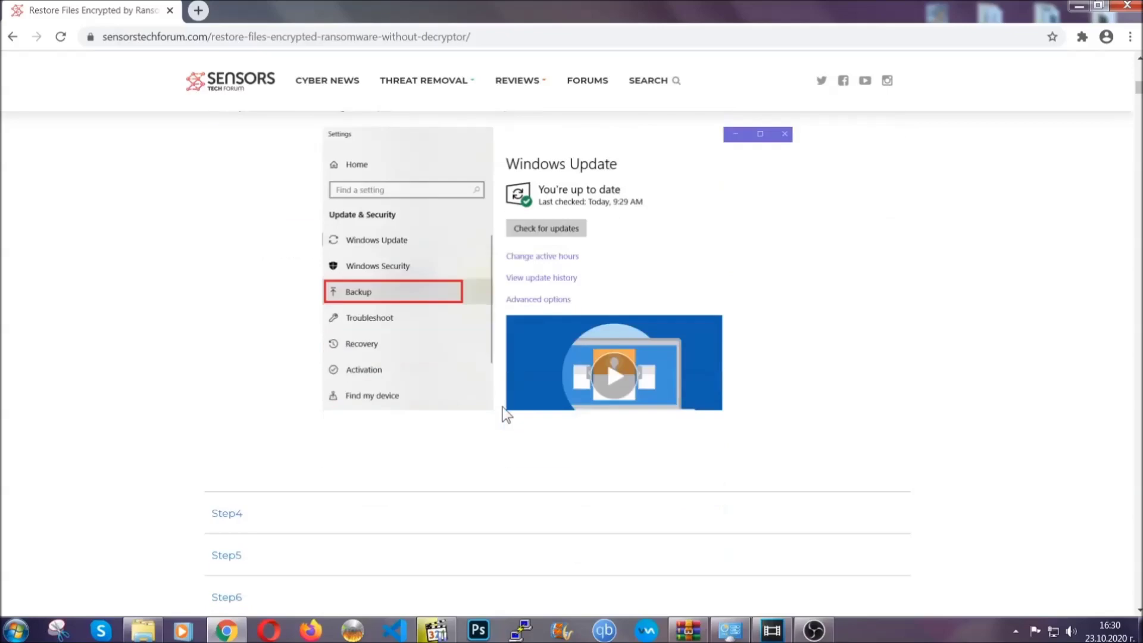
pyautogui.scroll(-2, 502, 406)
pyautogui.scroll(-7, 501, 408)
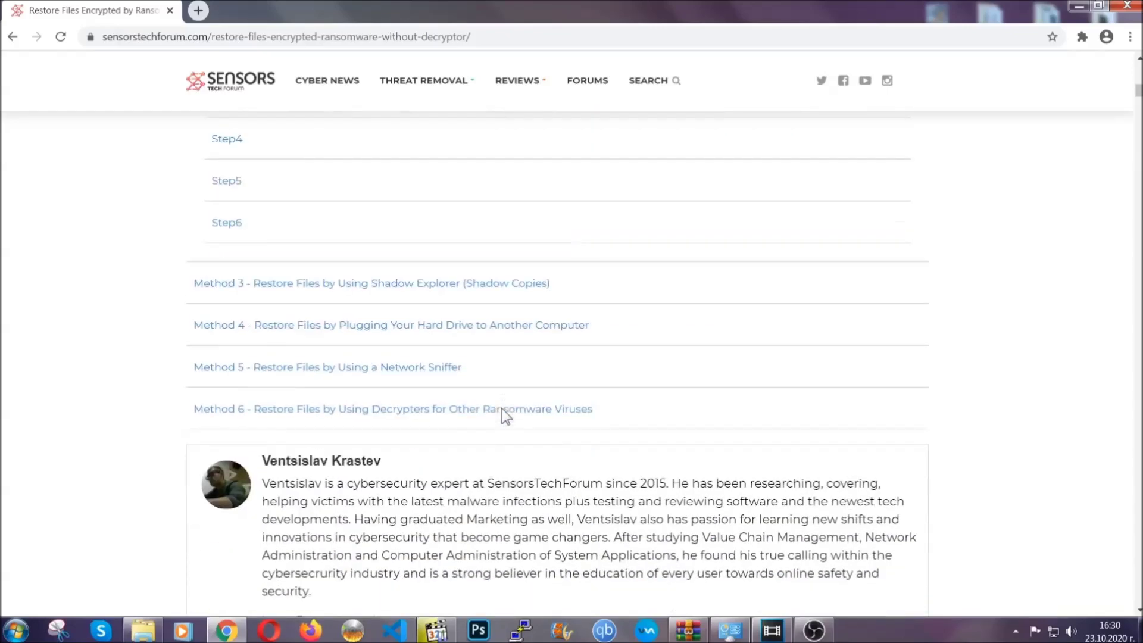
pyautogui.scroll(20, 502, 408)
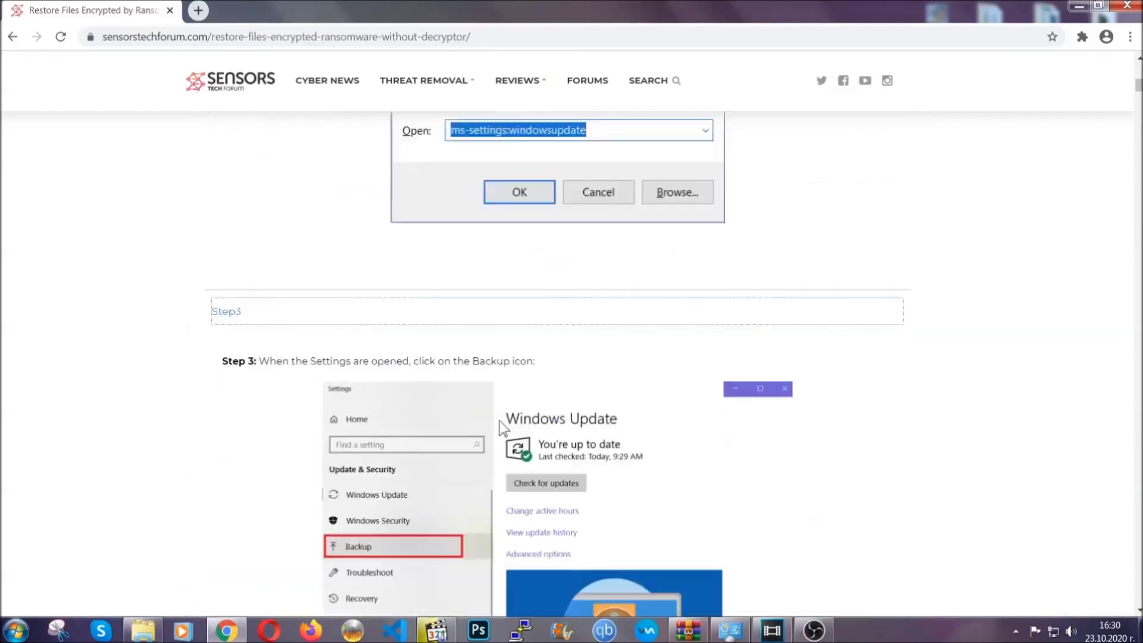
pyautogui.scroll(4, 500, 427)
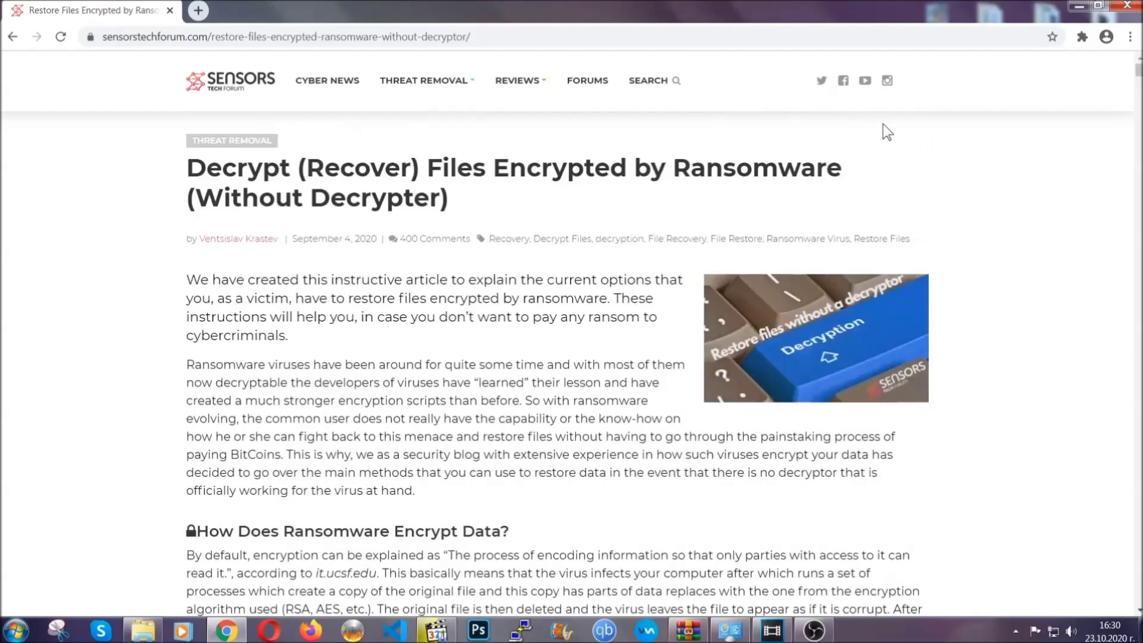
pyautogui.click(1077, 4)
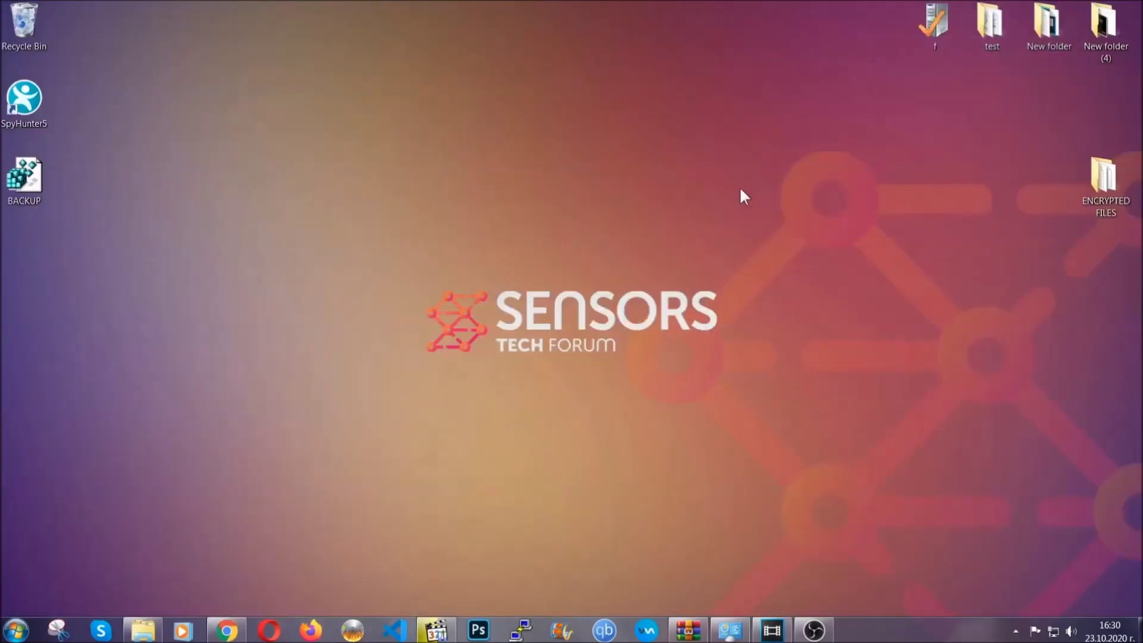